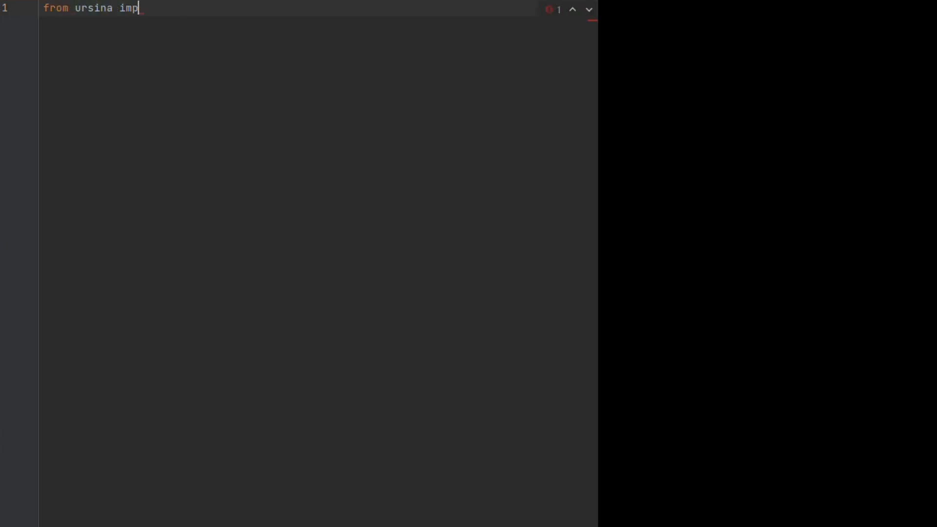
text(ort *)
Import ursina and FirstPersonController and create app = Ursina()
key(Return)
text(from ursina.pref)
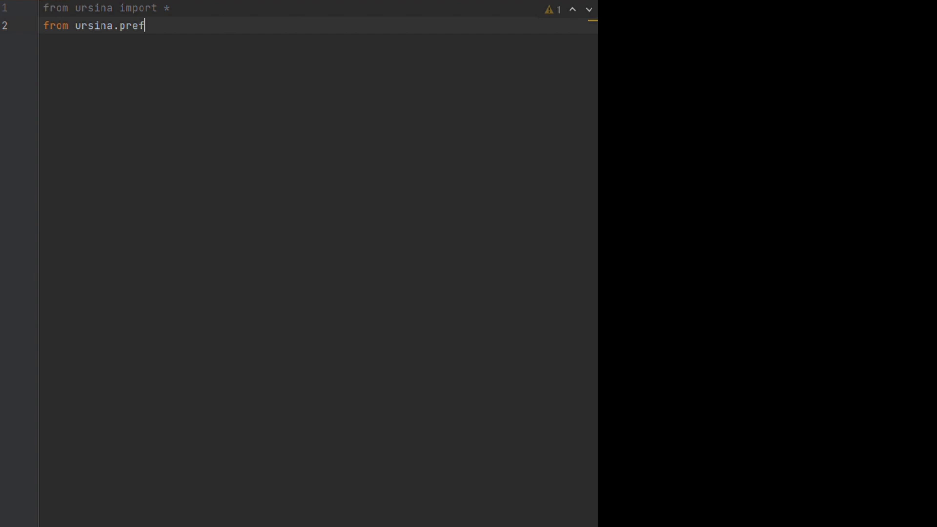
text(abs.first_person_contr)
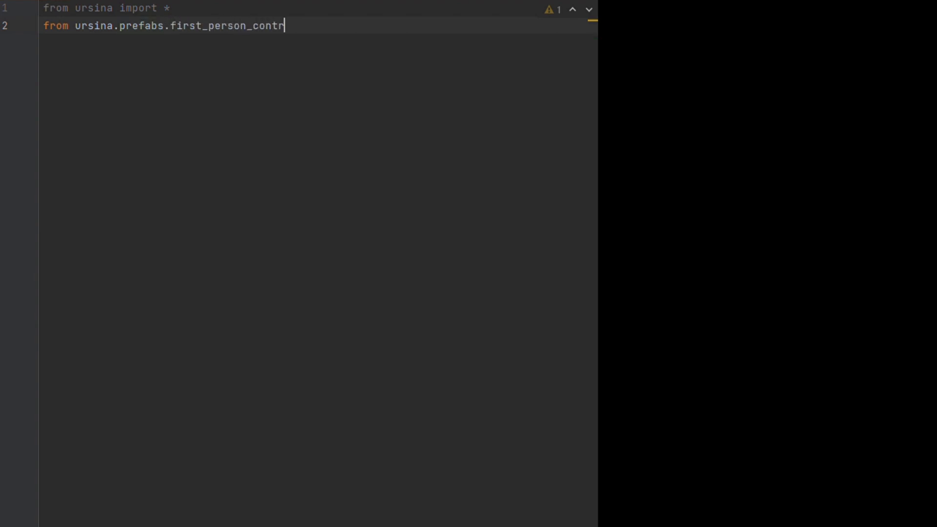
text(oller import FirstPersonController)
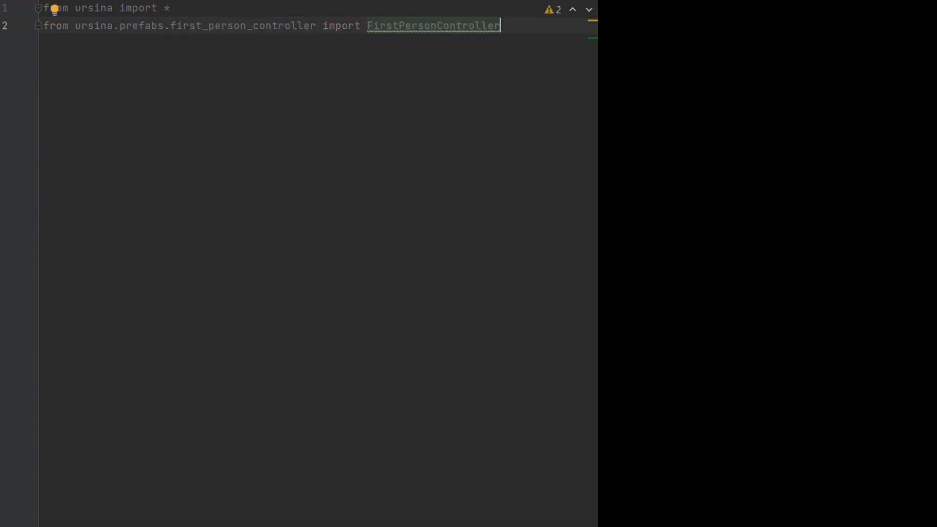
key(Return)
key(Return)
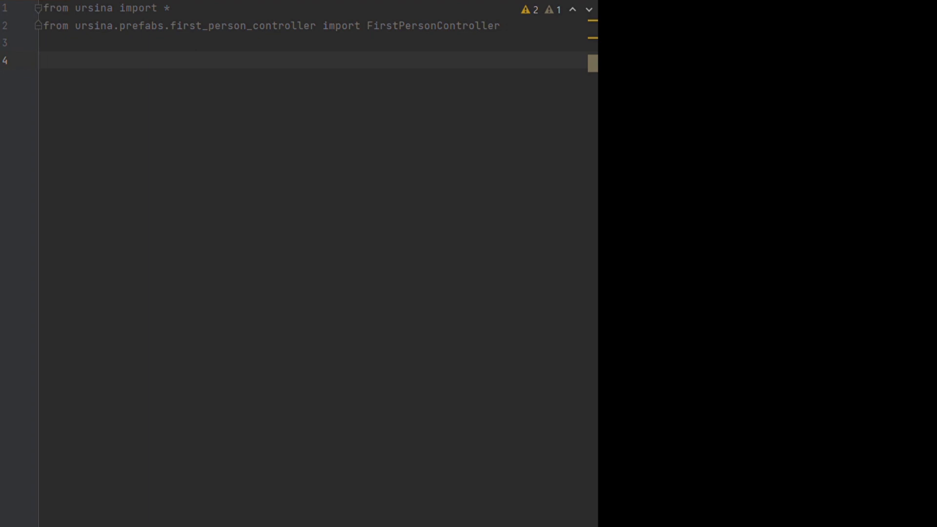
text(app = Ursina())
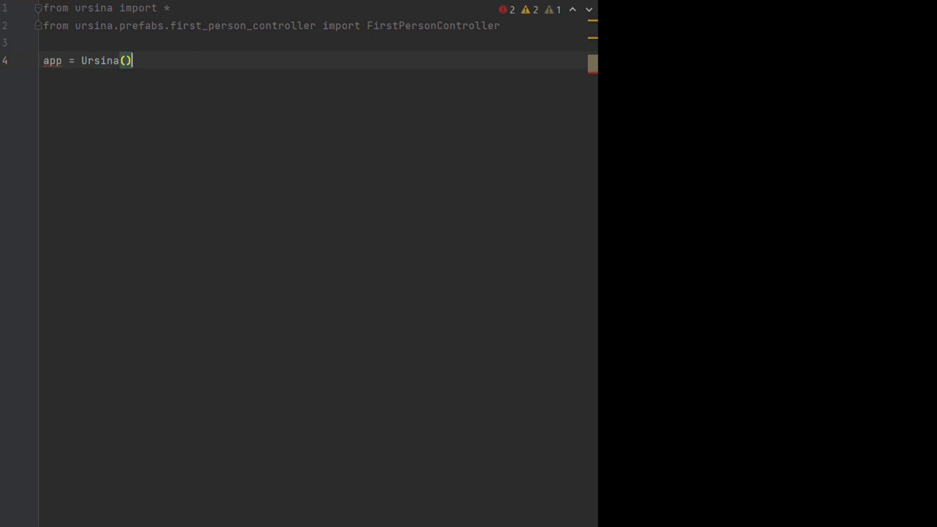
key(Return)
key(Return)
text(ground = En)
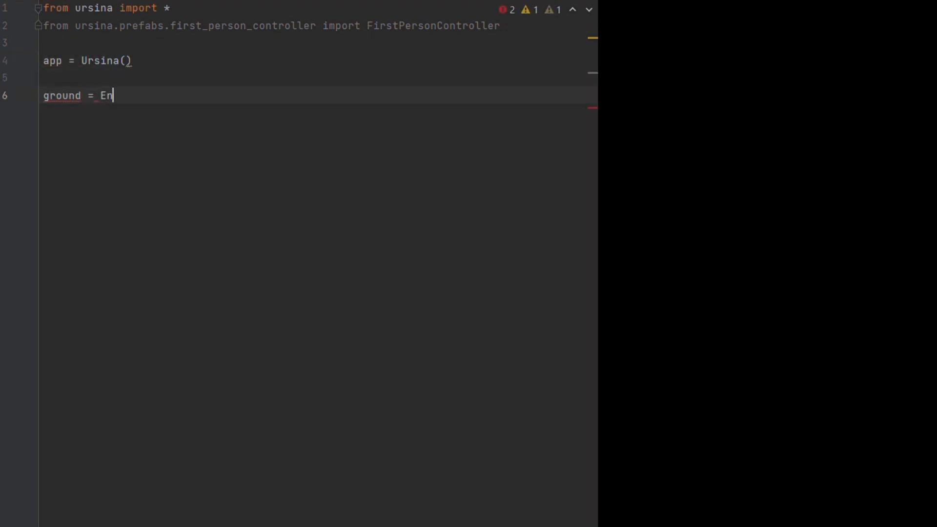
text(tity(model='plane)
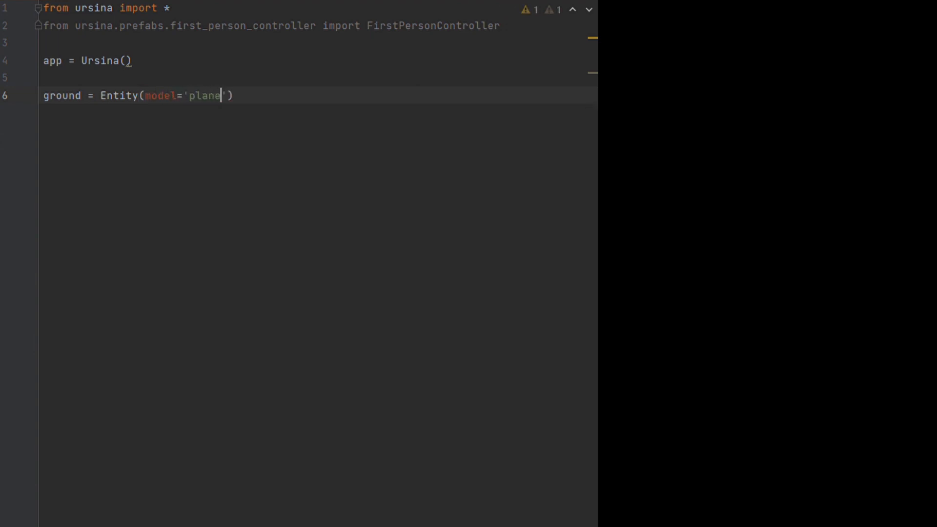
text(',)
Define a ground Entity: plane model, scale 20, white_cube texture scaled (20,20,20), mesh collider, then app.run()
key(Return)
text(scale=2)
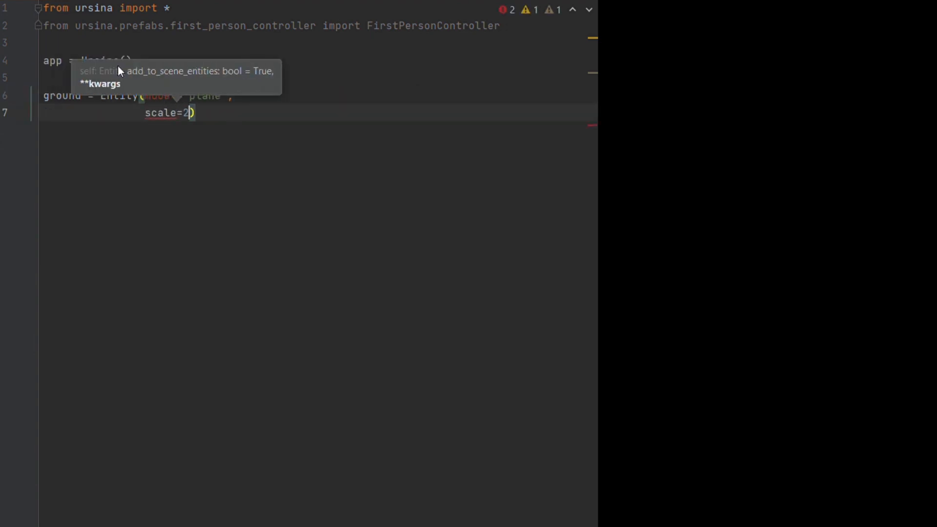
text(0,)
key(Return)
text(texture=')
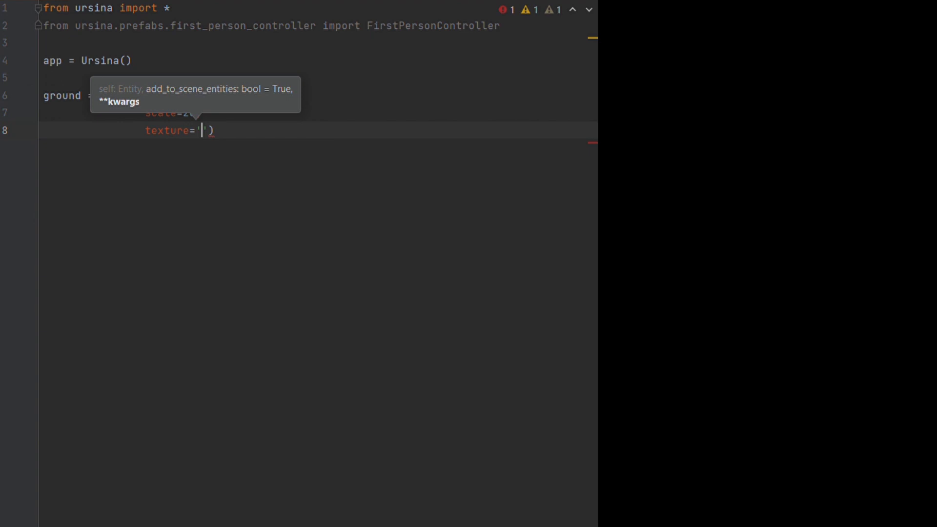
text(white_cube',)
key(Return)
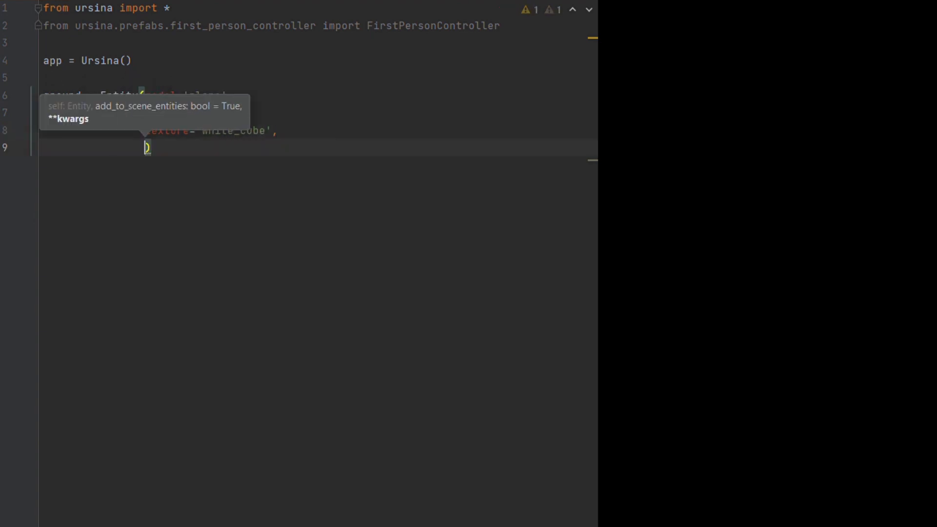
key(Escape)
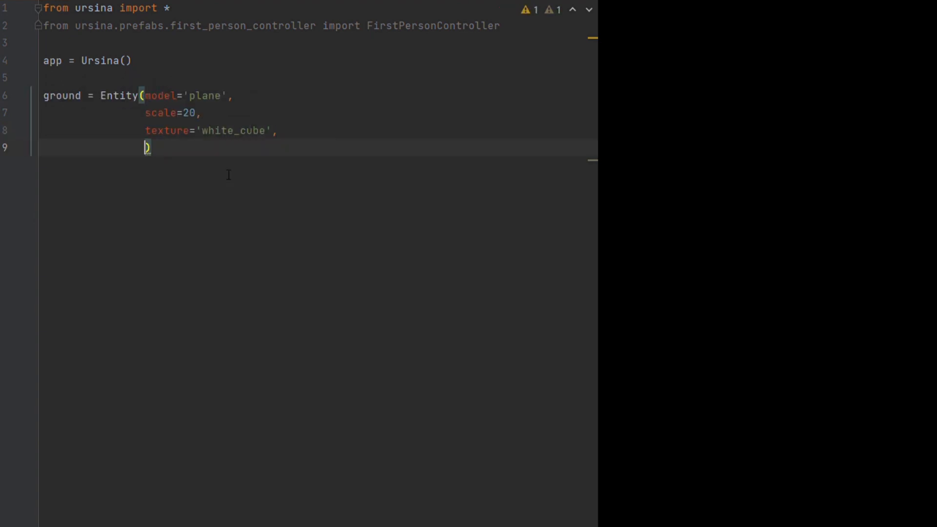
text(texture_scale=)
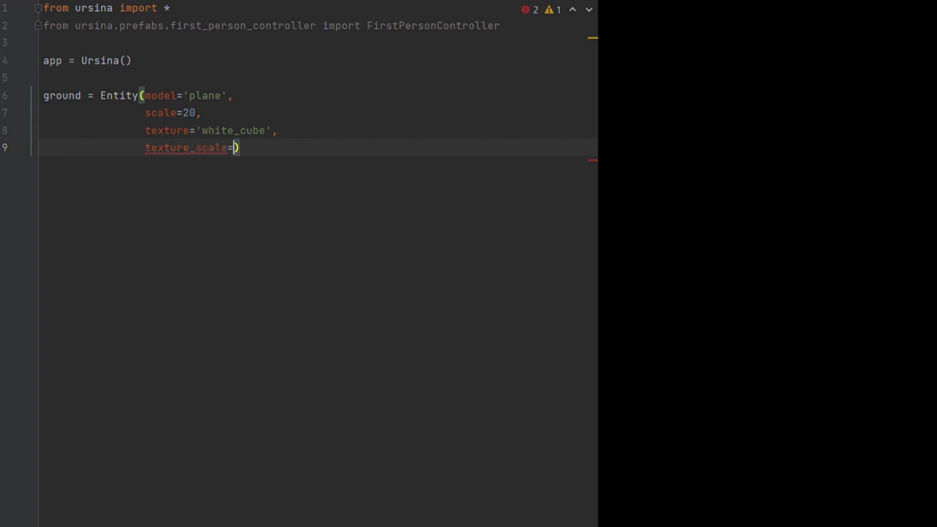
text((20,20,20),)
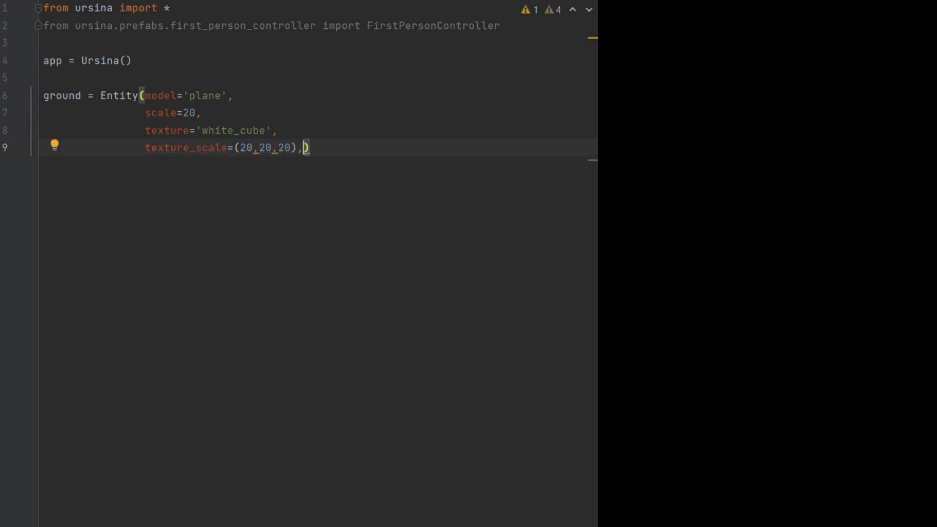
key(Return)
text(collider='mes)
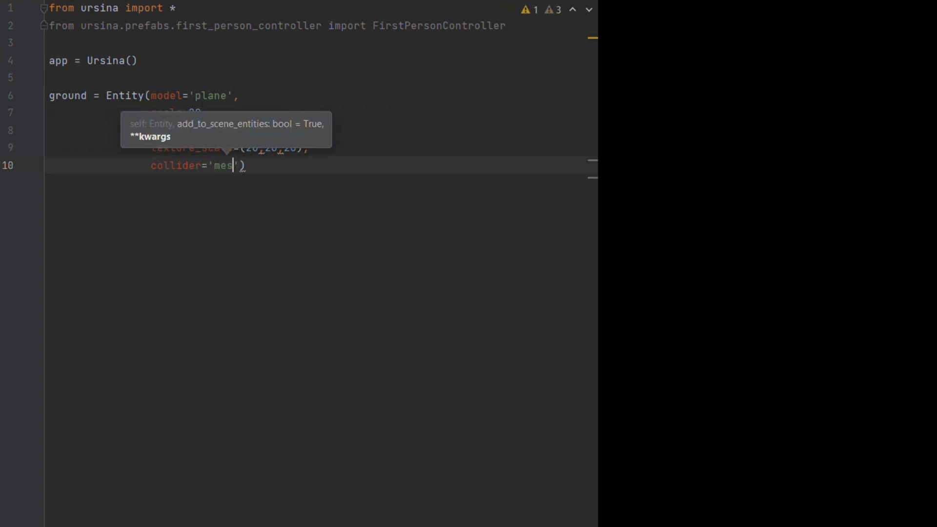
text(h)
key(End)
key(Return)
key(Return)
text(a)
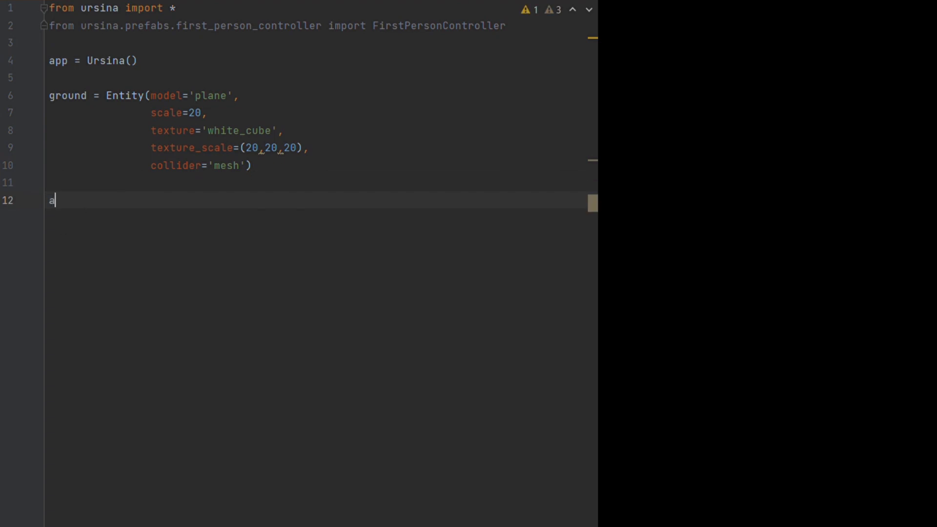
text(pp.run())
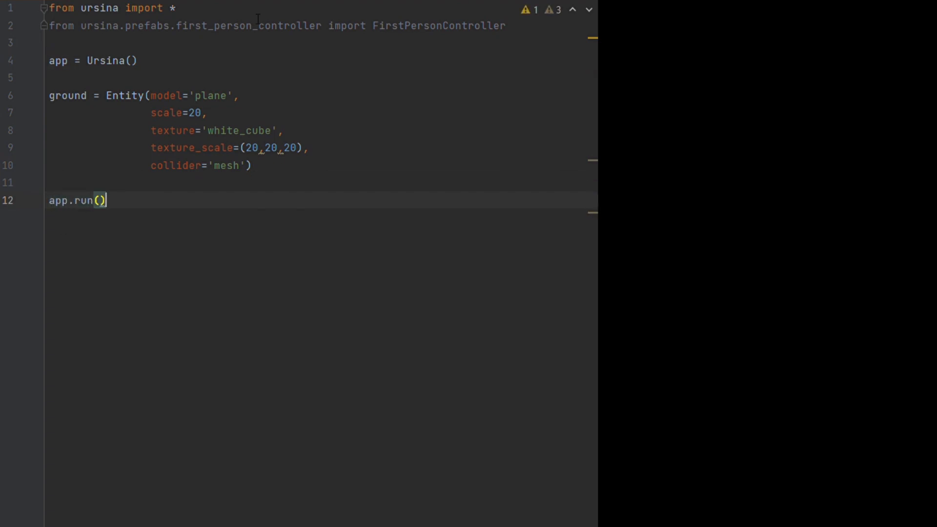
Add class Player(Entity) above the app with def __init__(self, **kwargs)
click(258, 43)
key(Return)
key(Return)
key(Return)
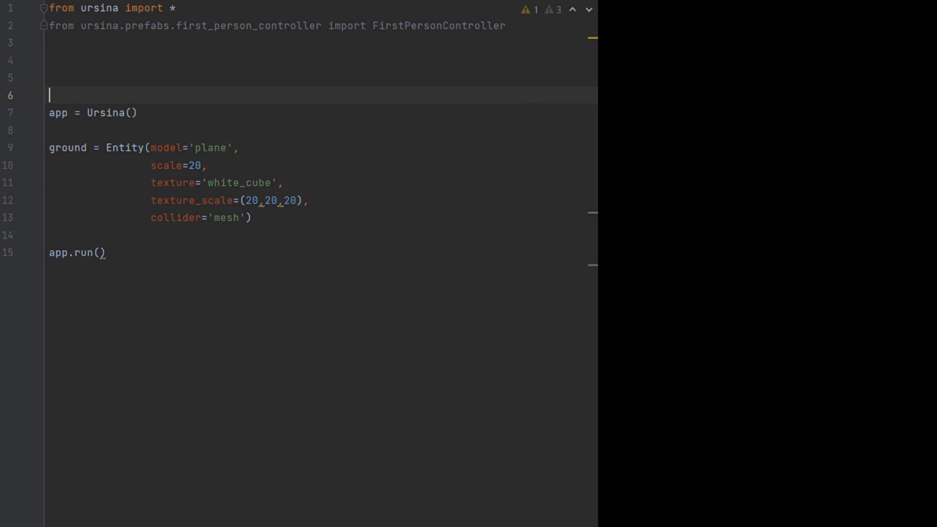
click(74, 60)
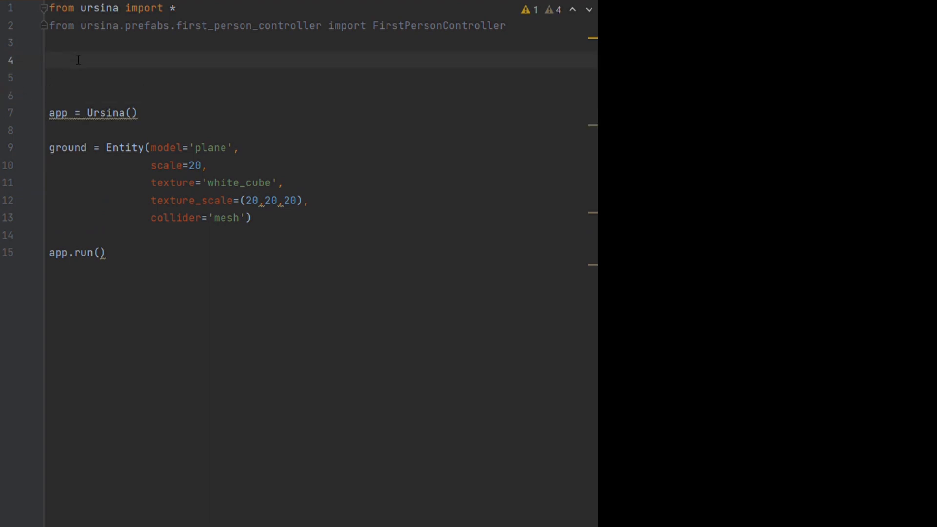
text(class )
text(Pla)
text(yer()
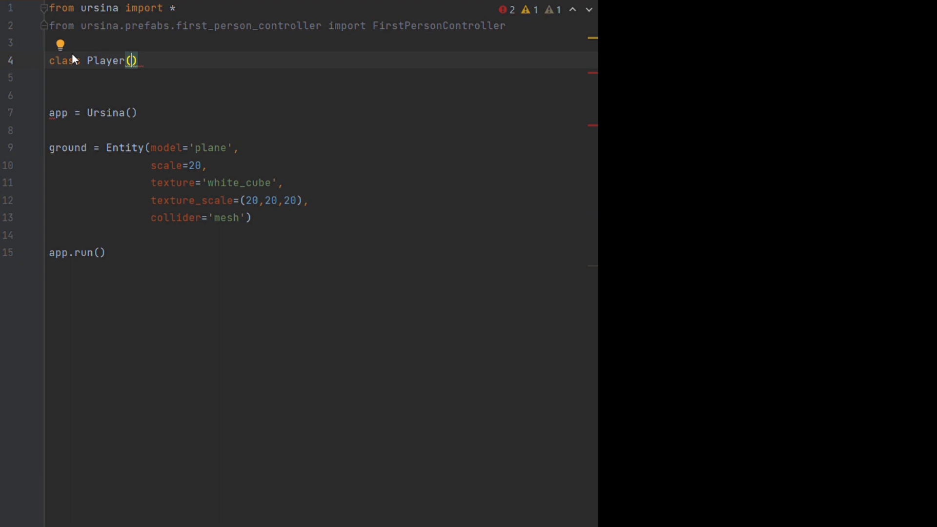
text(Enti)
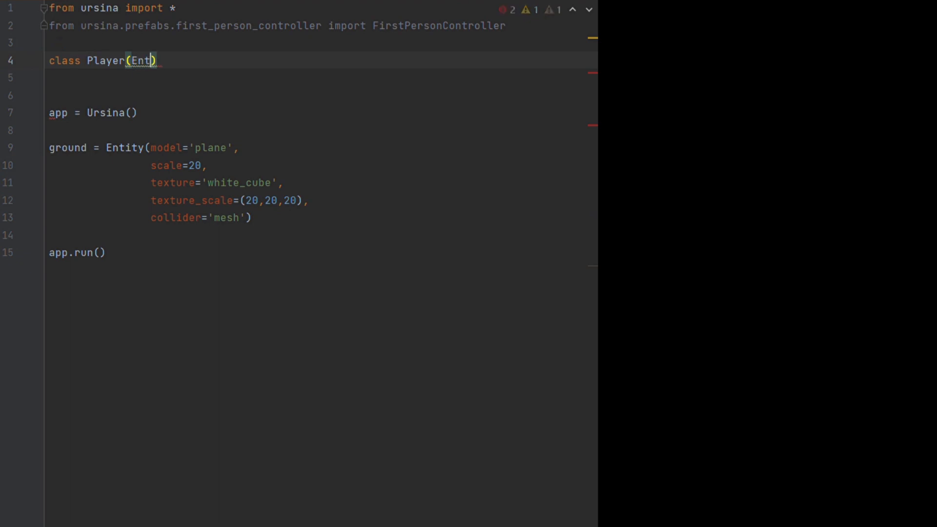
text(ty))
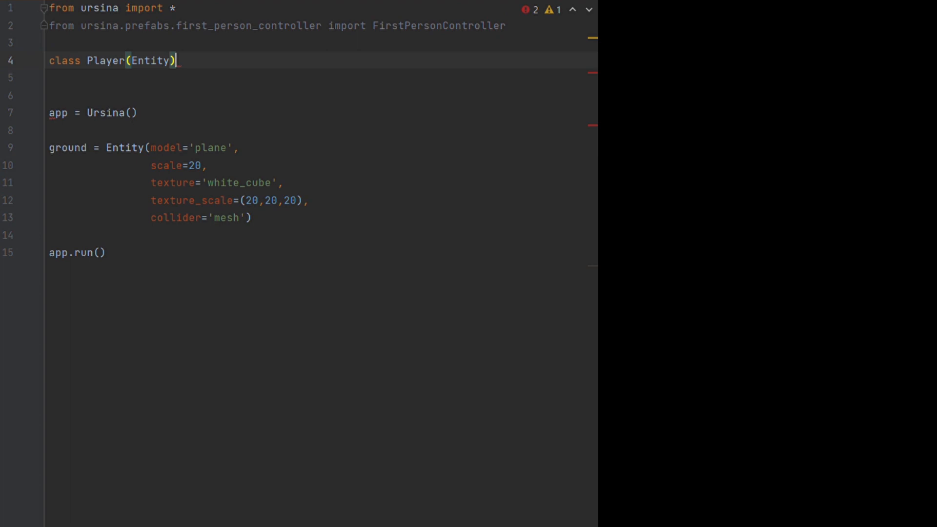
text(:)
key(Return)
text(d)
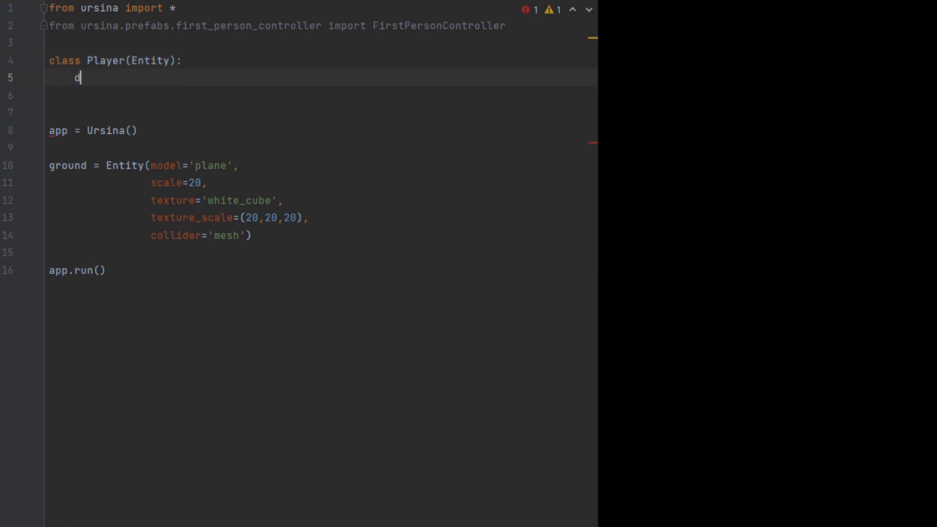
text(ef __)
text(init__)
text((self):)
key(End)
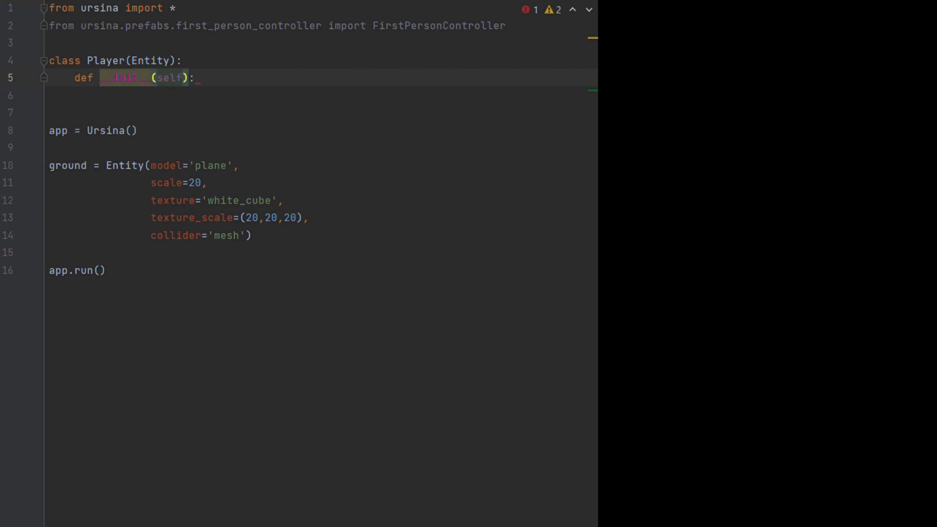
key(Left)
key(Left)
text(,**)
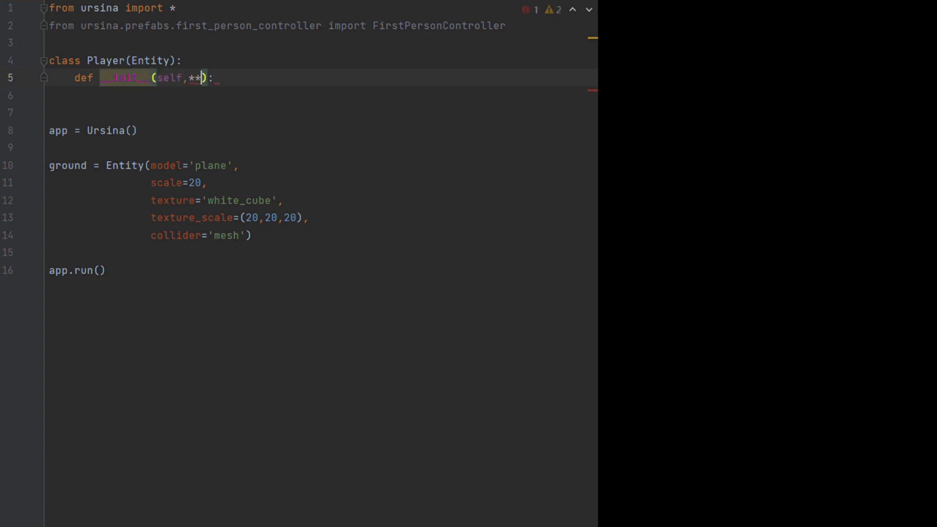
text(kwargs)
key(End)
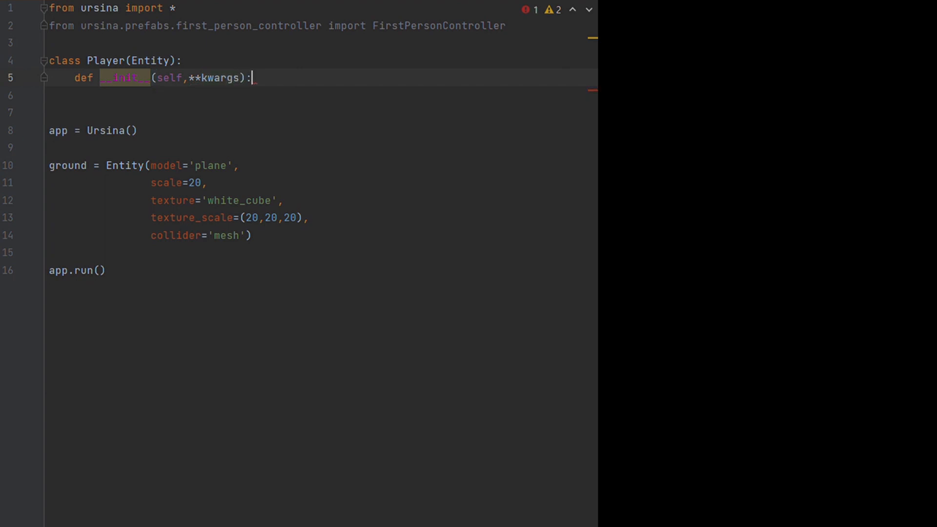
Set self.controller = FirstPersonController(**kwargs) and call super().__init__(parent=self.controller)
key(Return)
text(s)
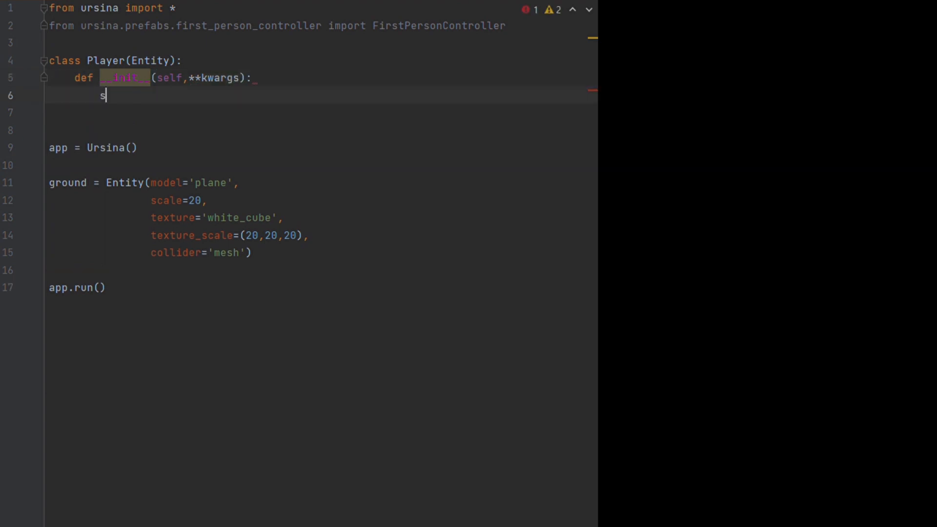
text(elf.)
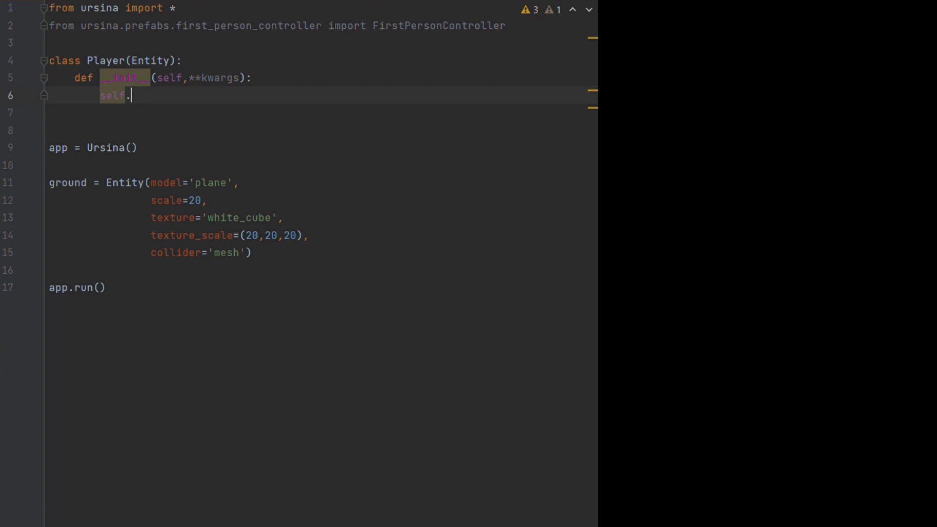
text(controller)
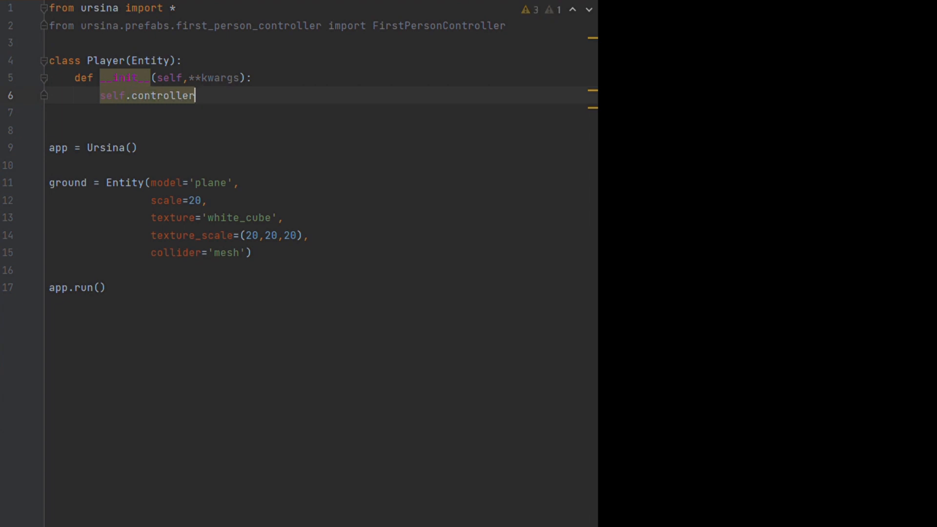
text( = Firs)
text(tP)
key(Return)
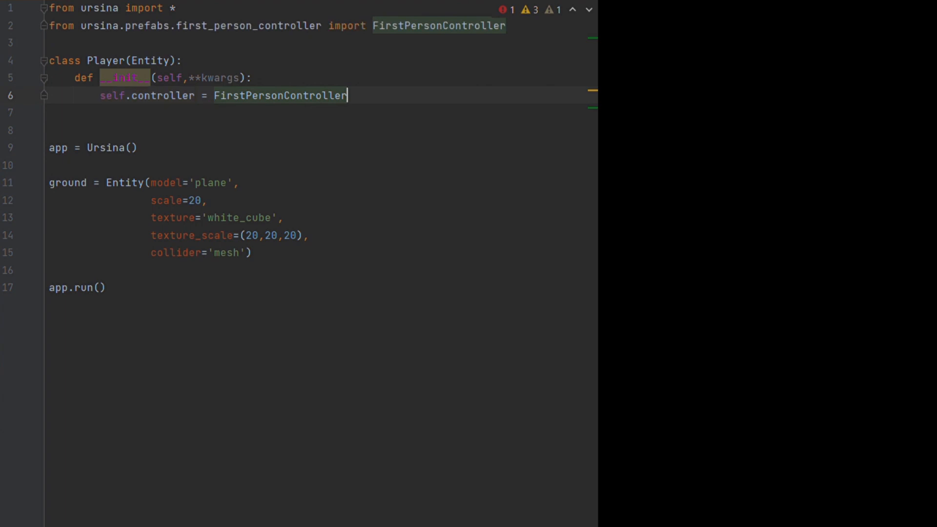
text((**kwa)
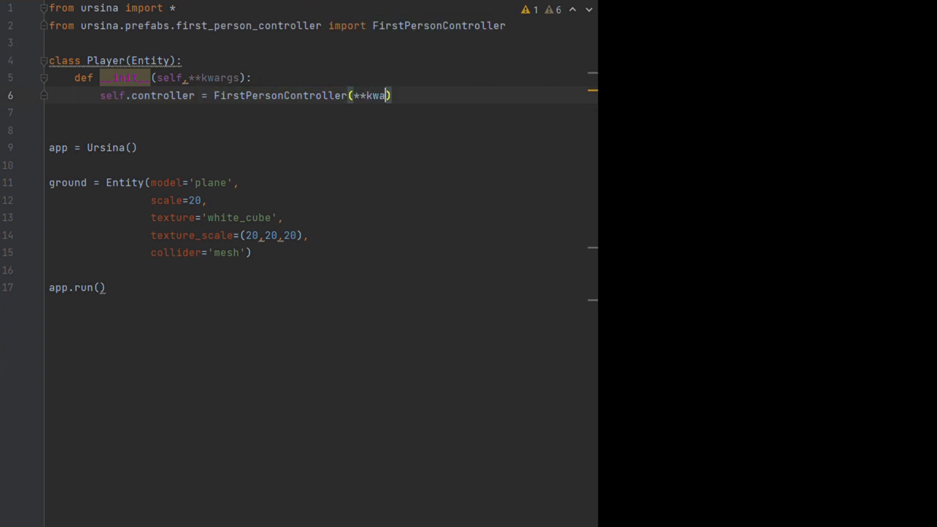
text(rgs))
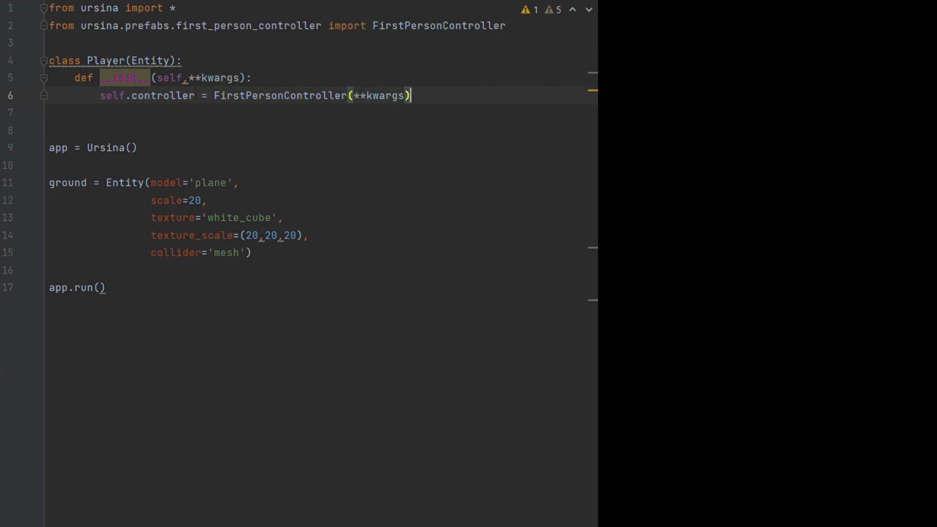
key(Return)
text(super)
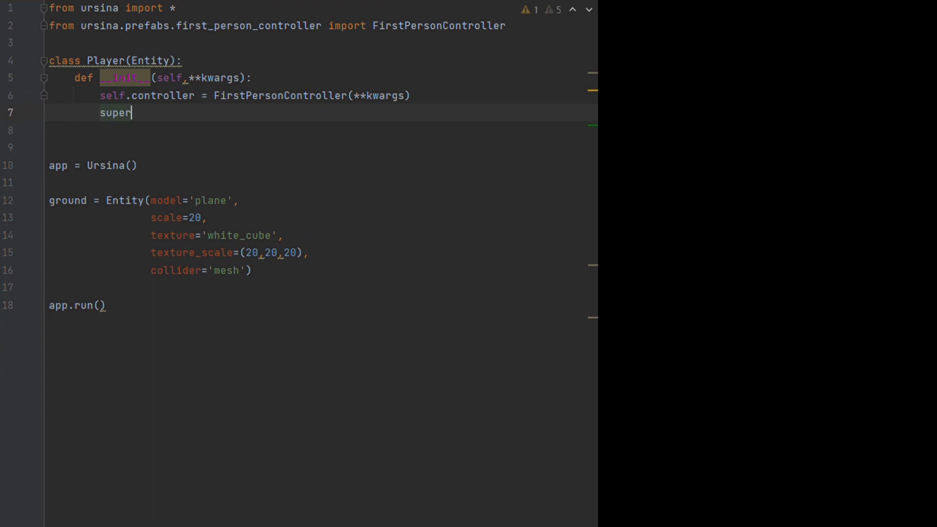
text(())
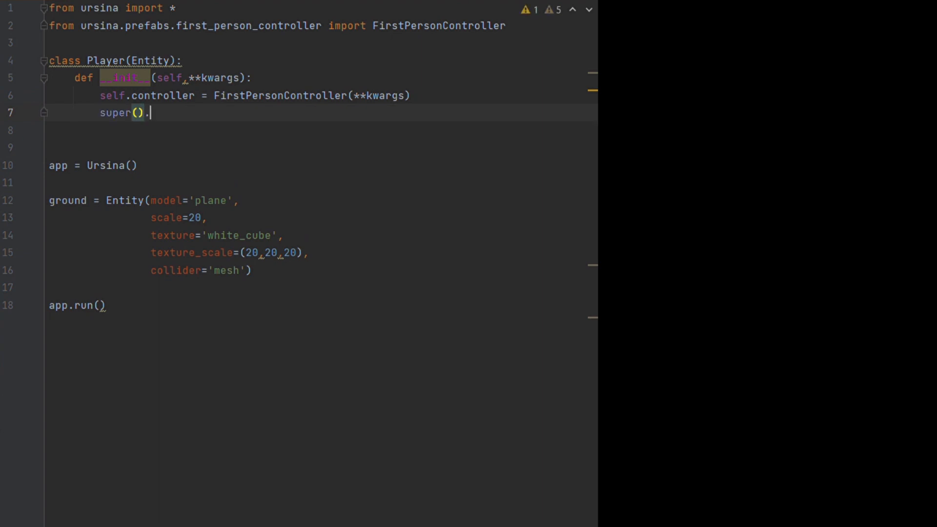
text(.__init)
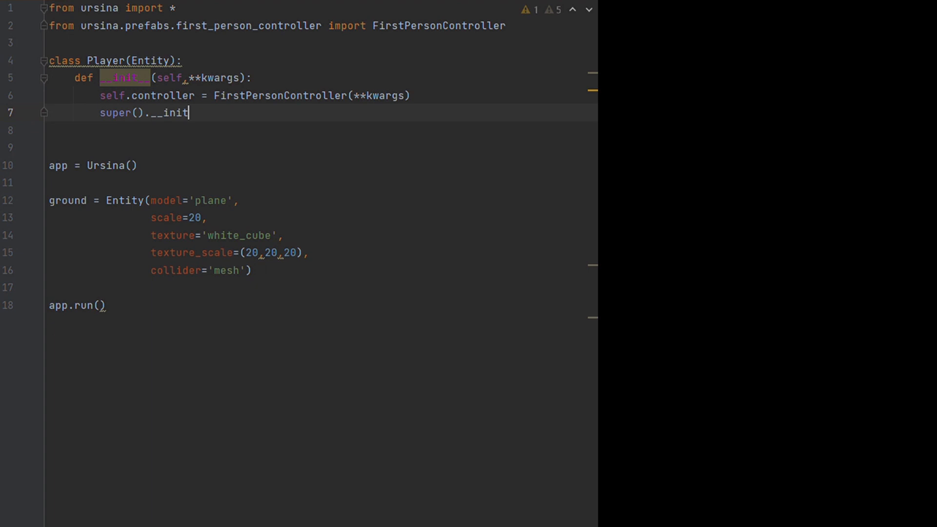
text(__)
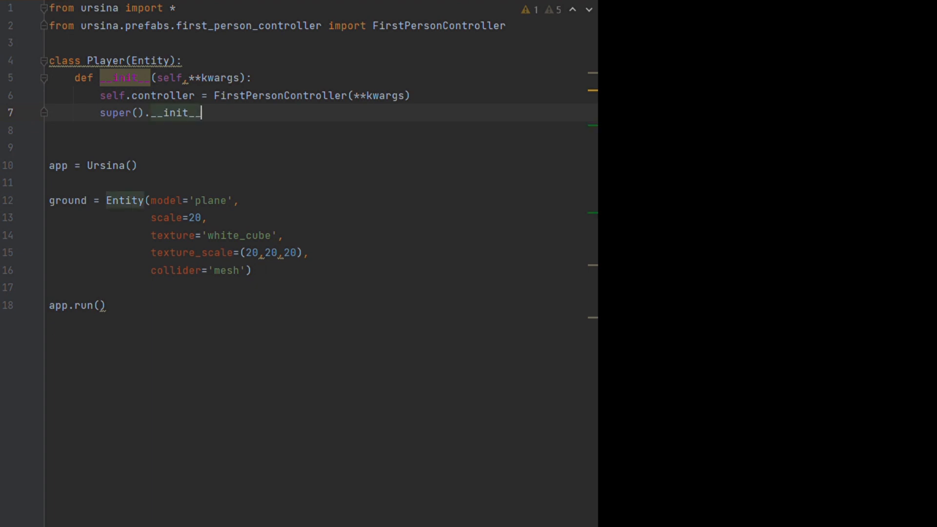
text((parent.)
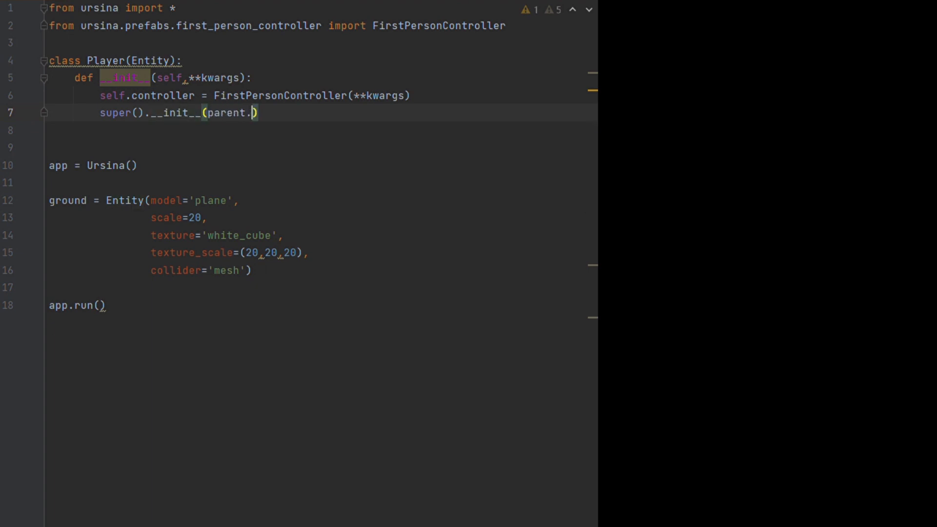
text(self.)
key(BackSpace)
key(BackSpace)
key(BackSpace)
key(BackSpace)
key(BackSpace)
key(BackSpace)
text(=self.con)
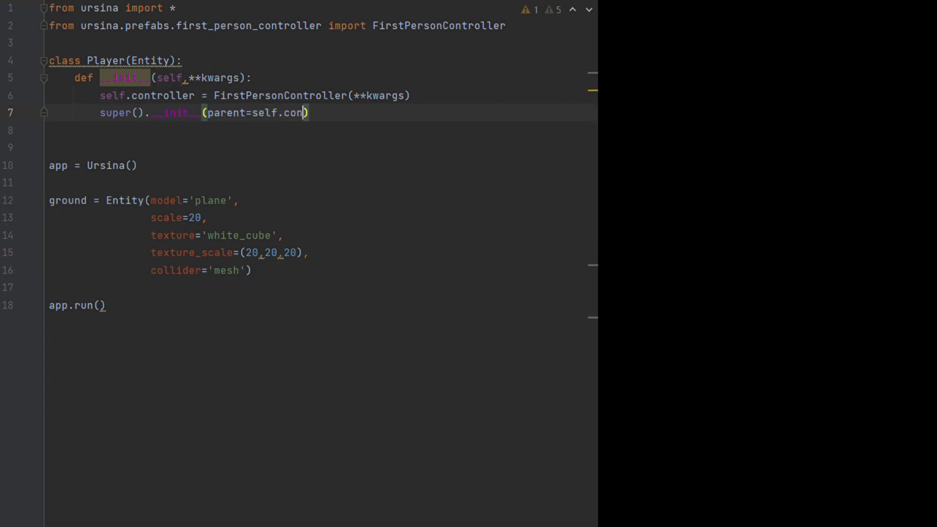
text(troller)
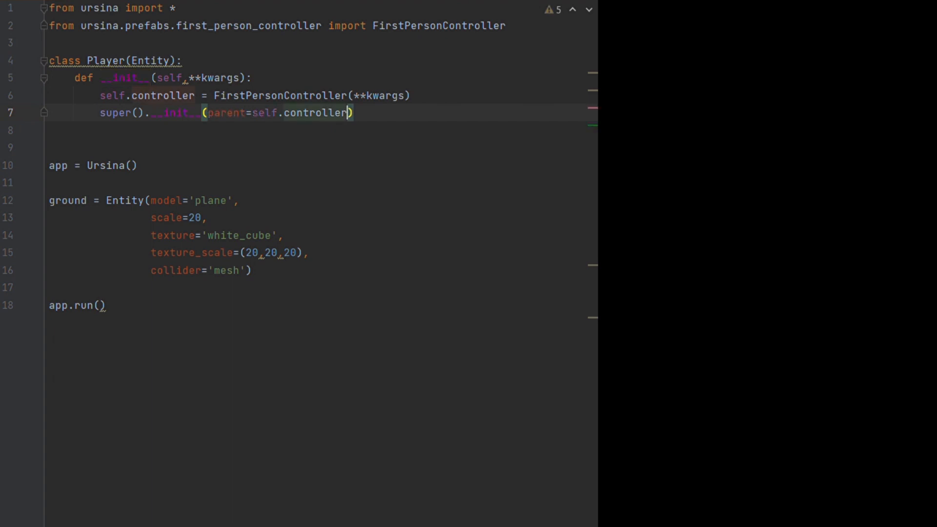
click(371, 121)
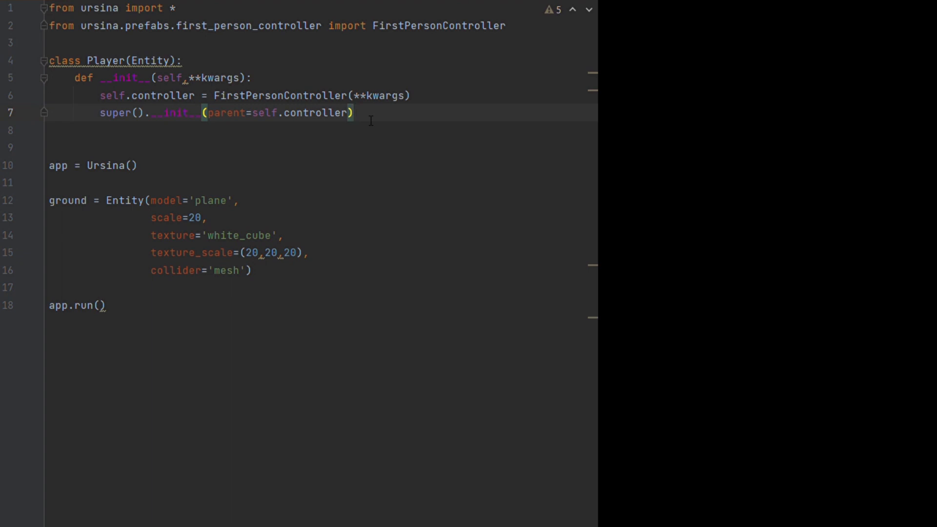
key(Return)
key(Return)
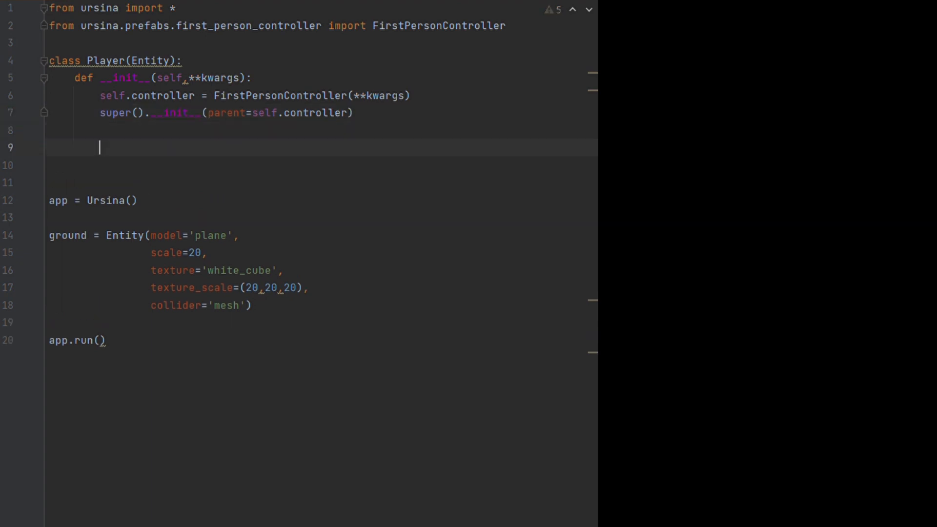
key(Return)
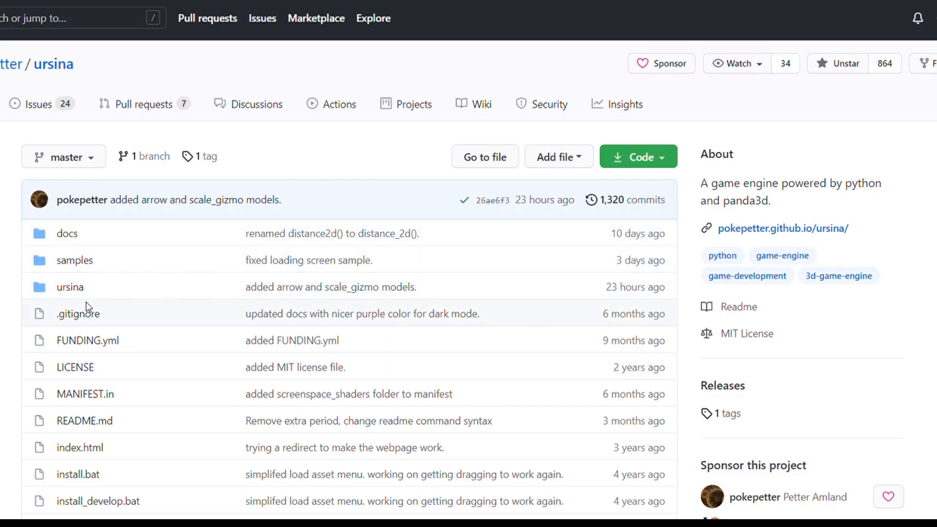
Browse ursina > prefabs on GitHub and read first_person_controller.py
click(75, 290)
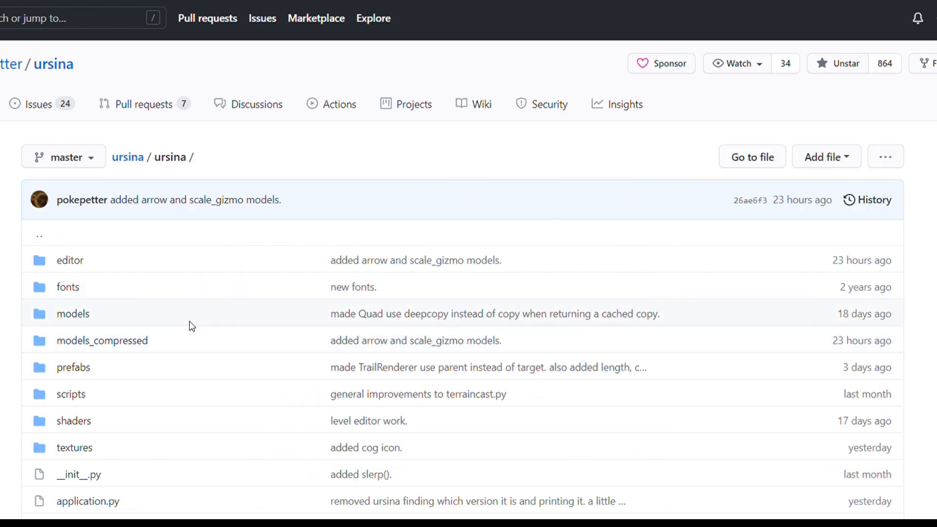
scroll(168, 333, down, 1)
scroll(168, 333, down, 1)
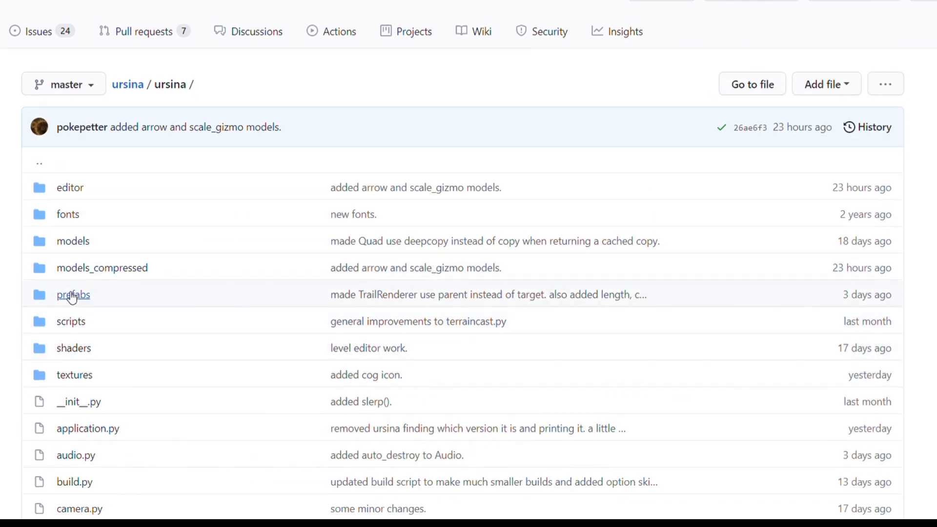
click(72, 295)
scroll(197, 337, down, 3)
scroll(176, 348, down, 1)
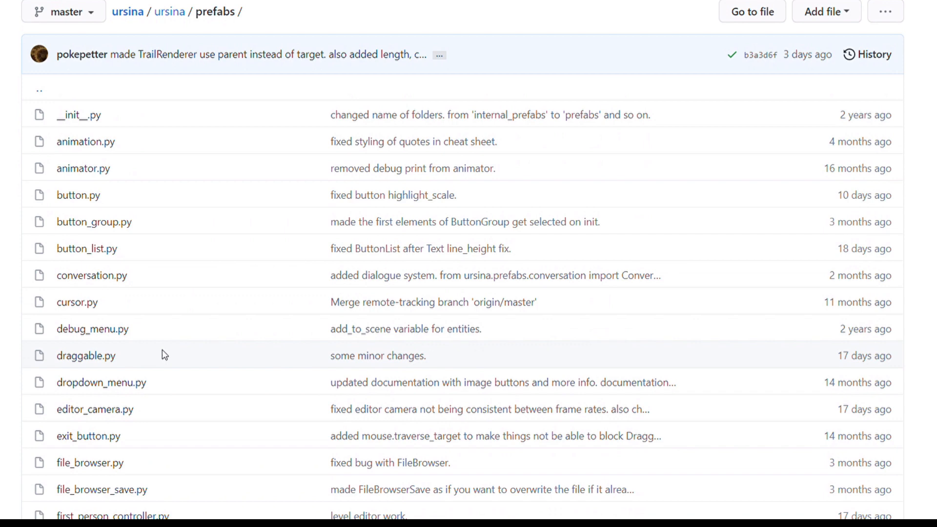
scroll(162, 354, down, 2)
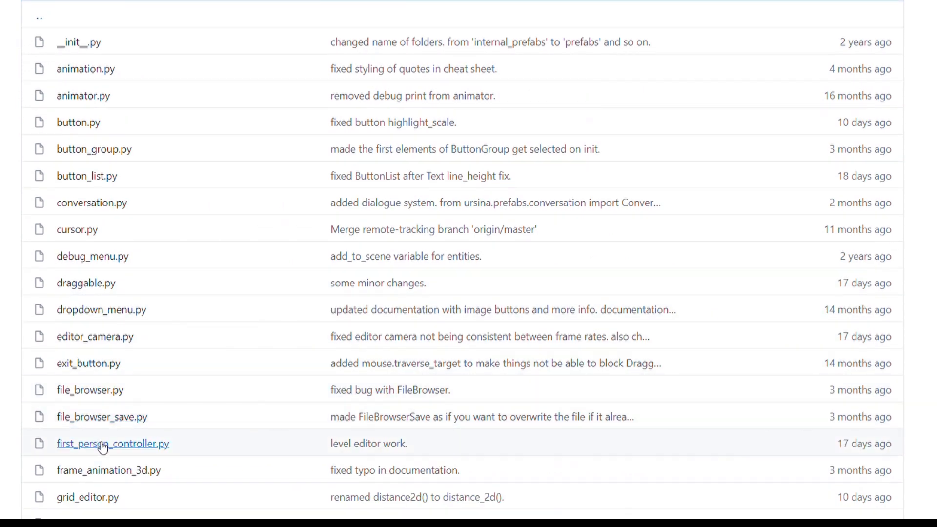
click(103, 444)
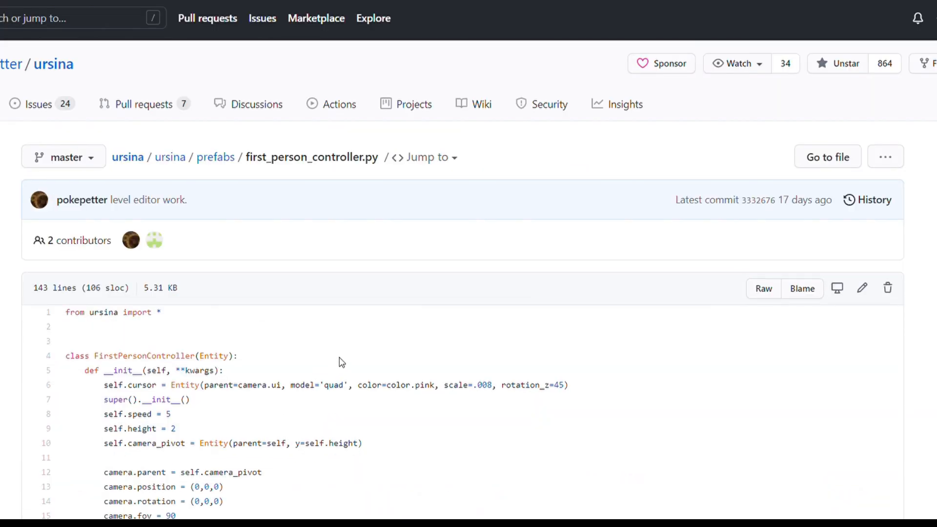
scroll(469, 293, down, 2)
scroll(469, 293, down, 1)
scroll(469, 293, down, 1)
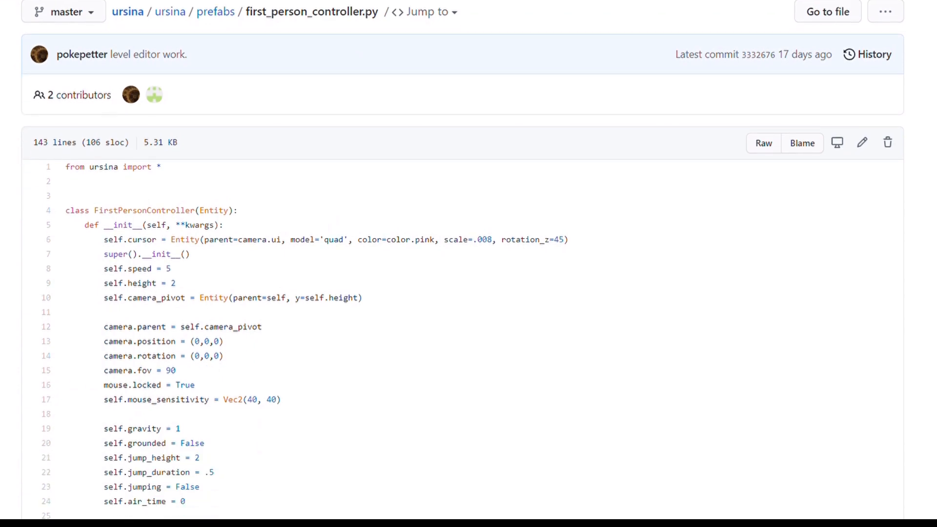
scroll(469, 292, down, 2)
scroll(469, 293, down, 1)
scroll(469, 293, down, 2)
scroll(469, 293, down, 2)
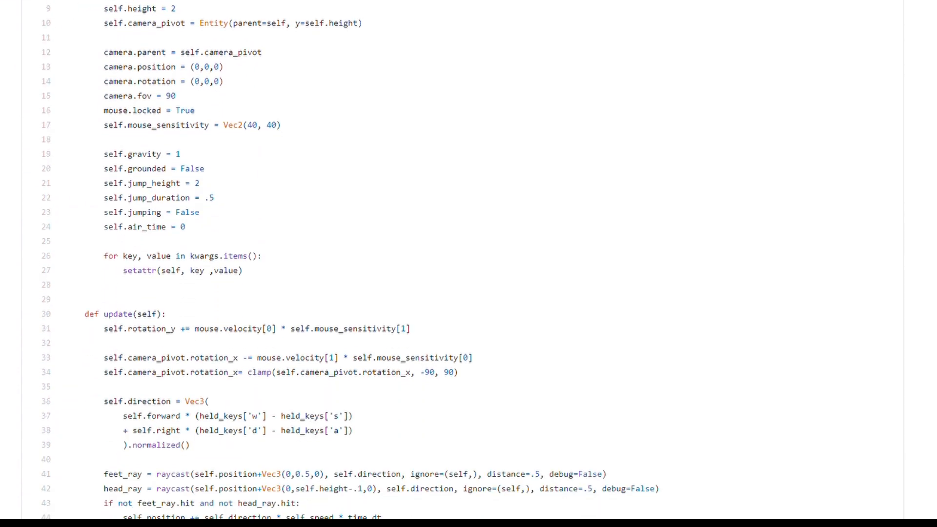
scroll(469, 293, down, 1)
scroll(2, 327, down, 4)
scroll(2, 327, down, 2)
scroll(2, 328, down, 4)
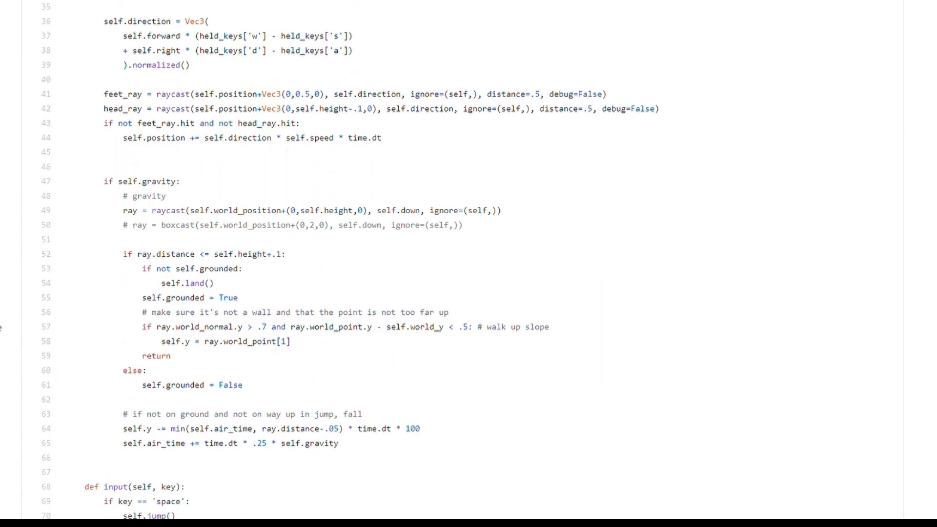
scroll(1, 327, down, 4)
scroll(2, 327, down, 2)
scroll(2, 328, down, 4)
scroll(1, 327, down, 2)
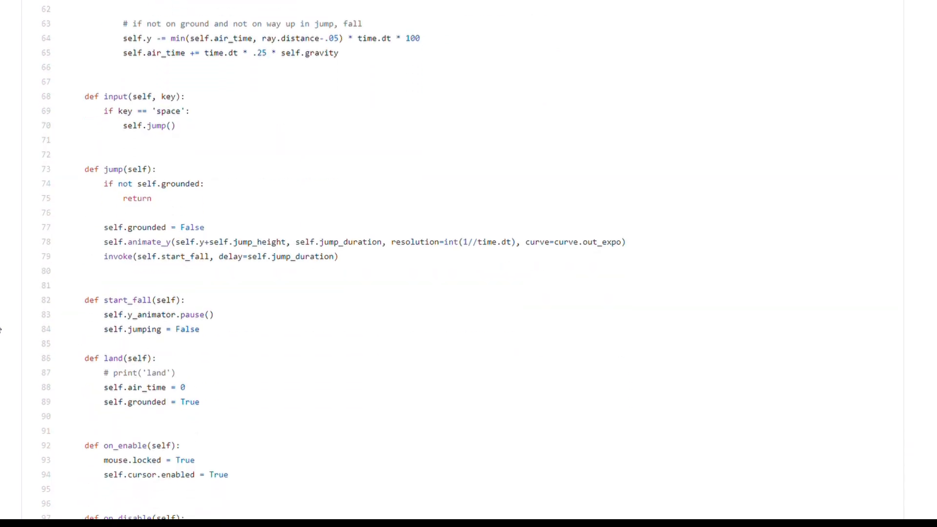
scroll(2, 330, down, 2)
scroll(1, 330, down, 3)
scroll(2, 329, down, 4)
scroll(2, 331, down, 4)
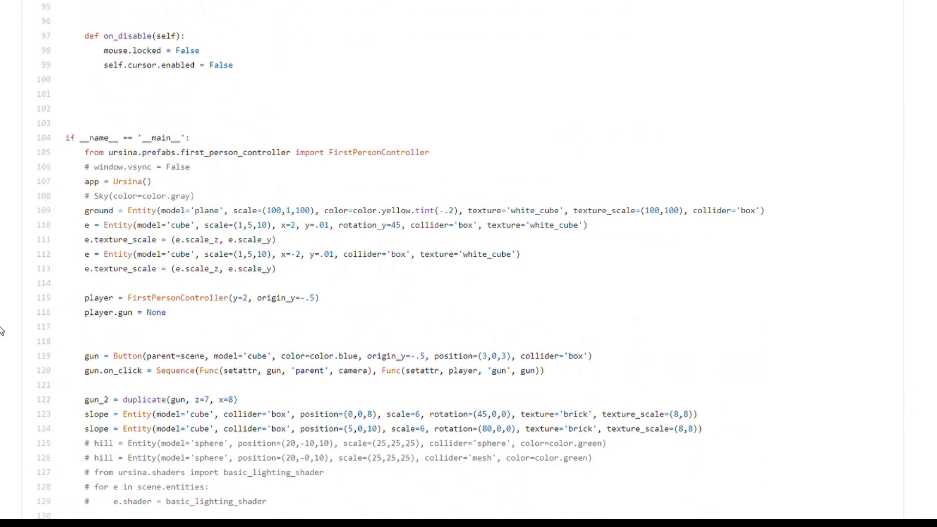
scroll(2, 333, down, 3)
scroll(2, 333, down, 3)
scroll(1, 333, down, 2)
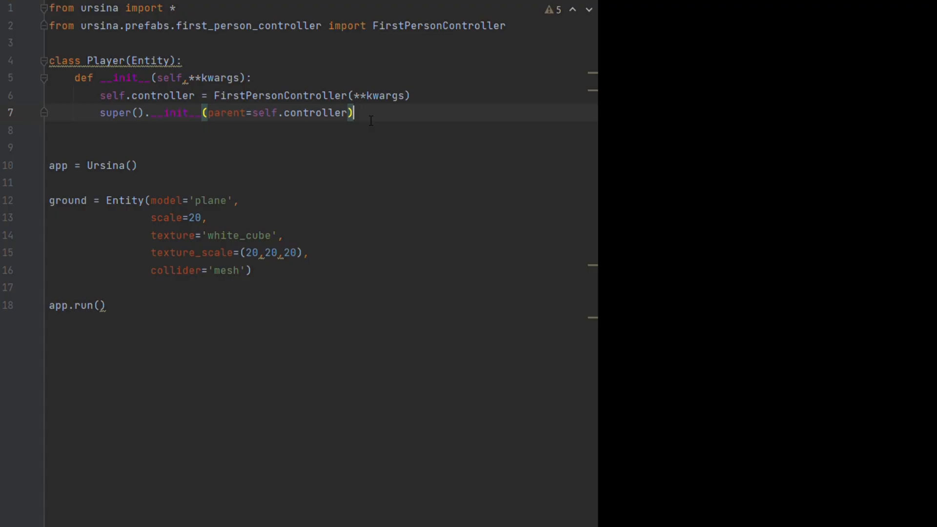
text(self.hand_gun = Entity)
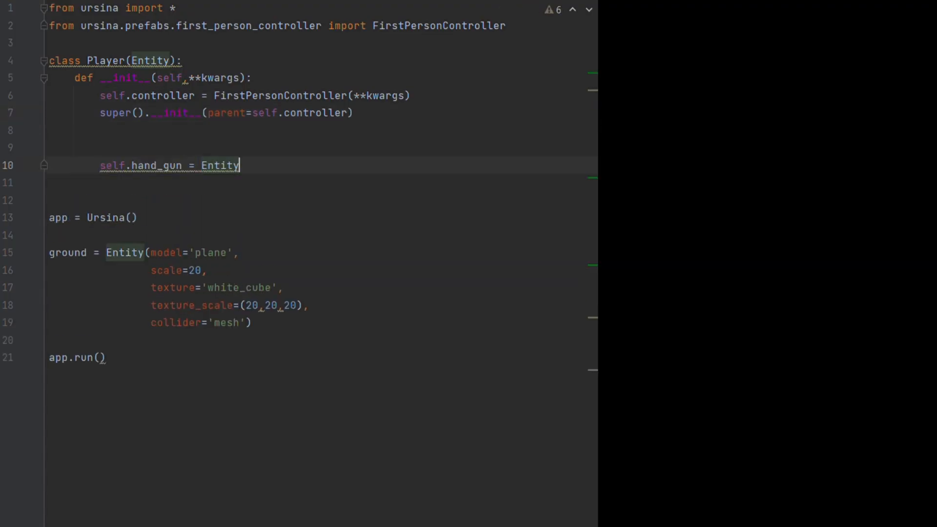
text((parent=self.controller.camera_pivot,)
Define a hidden hand_gun Entity on the camera pivot with scale, position, rotation, model and texture
key(Return)
text(s))
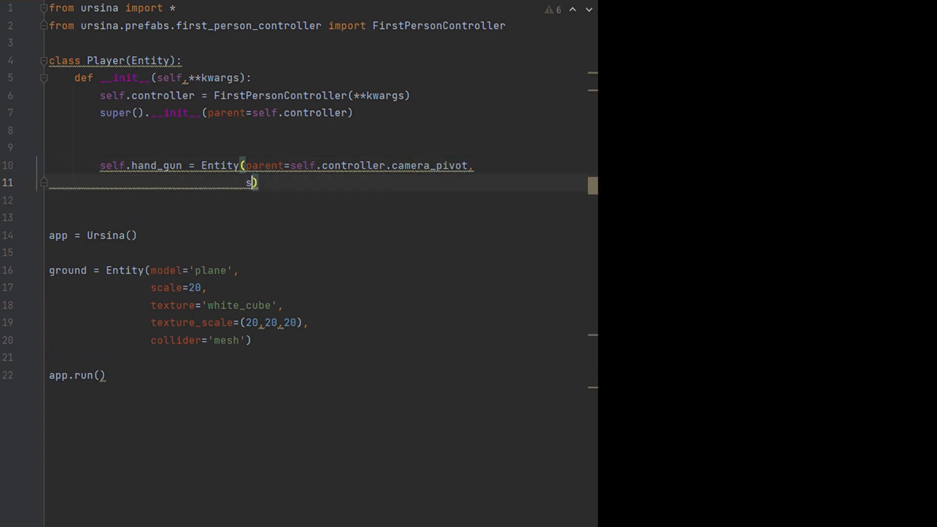
text(scale=0.1,)
key(Return)
text(position=Vec3()
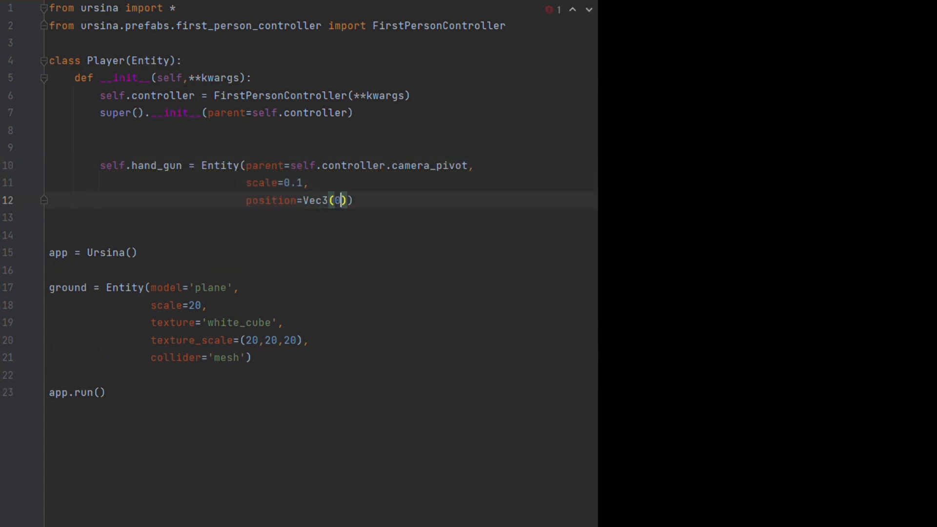
text(0.7,-1,1.5),)
key(Return)
text(rotation=Vec3(0,170,0)
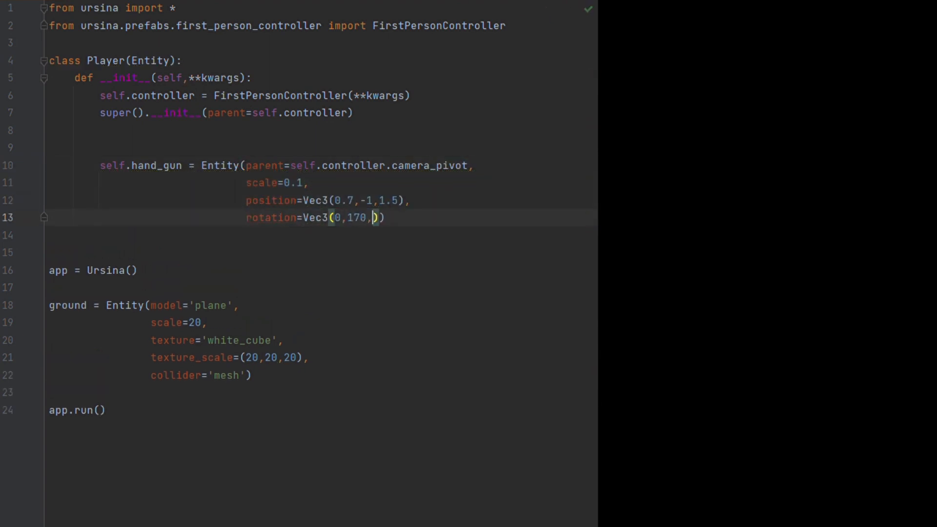
text(),)
key(Return)
text(='gun',)
key(Return)
text(texture)
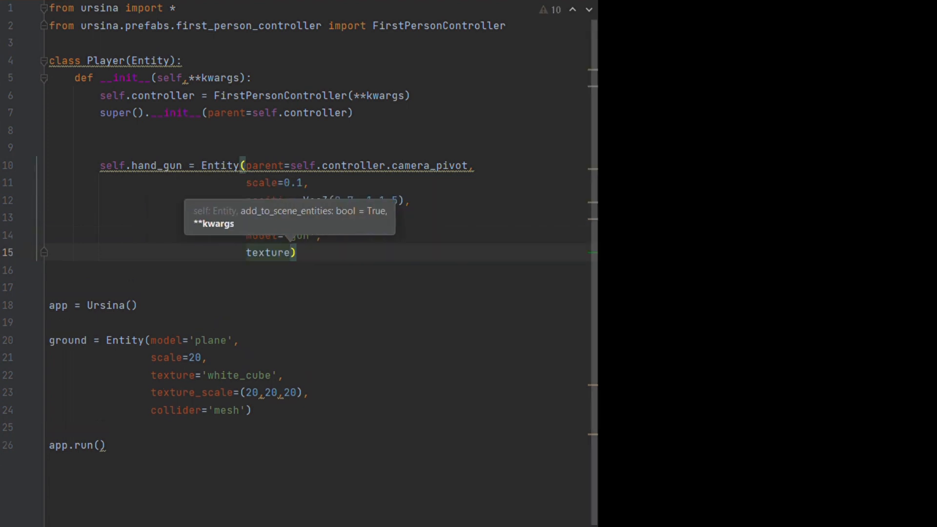
text(='M1911-RIGHT',)
key(Return)
text(visible=False)
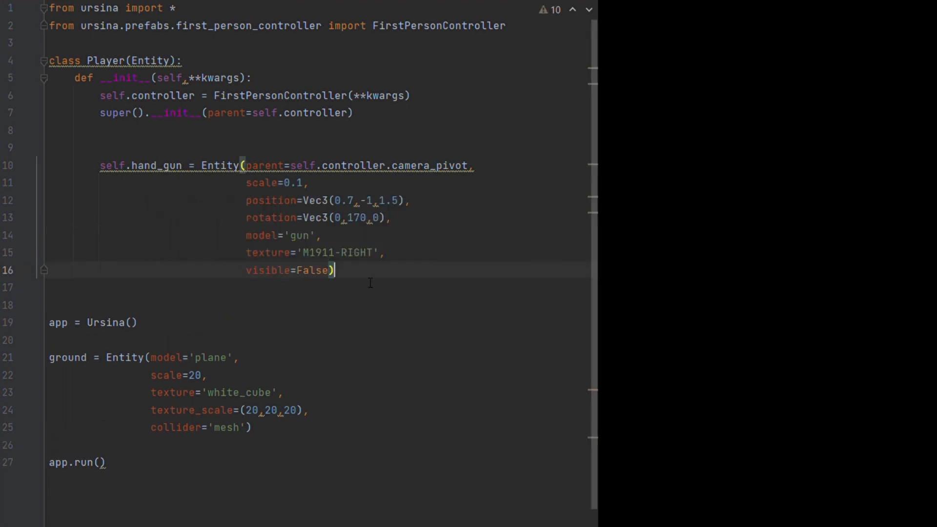
Duplicate the gun block as a knife entity with its own scale, knife model and texture
drag(49, 165, 48, 287)
key(ctrl+c)
click(49, 305)
key(ctrl+v)
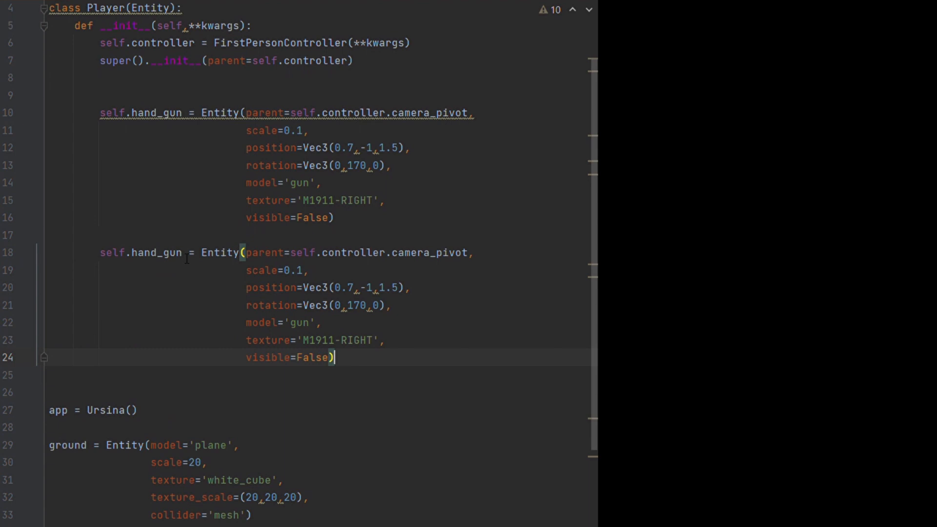
double_click(169, 252)
text(knife)
double_click(298, 271)
text(4)
double_click(299, 322)
text(knife)
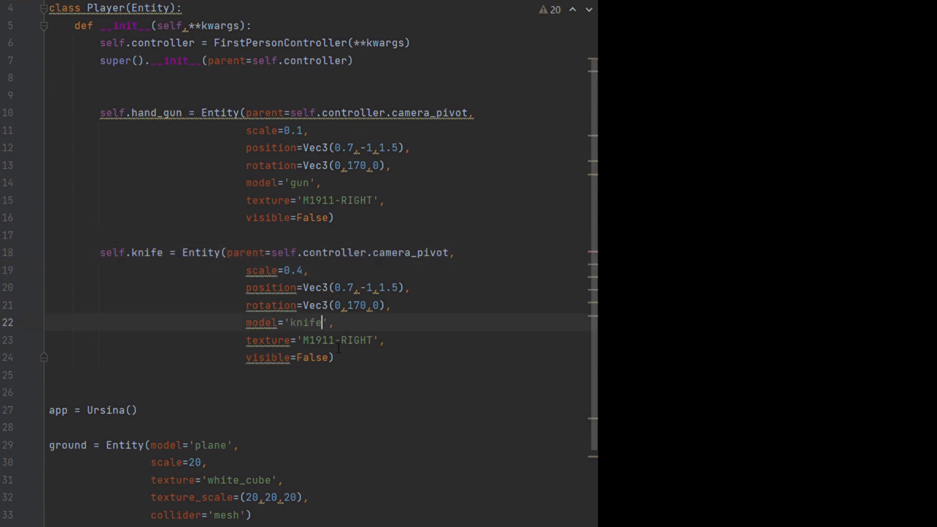
drag(304, 340, 375, 339)
text(knife)
scroll(349, 344, down, 1)
key(Down)
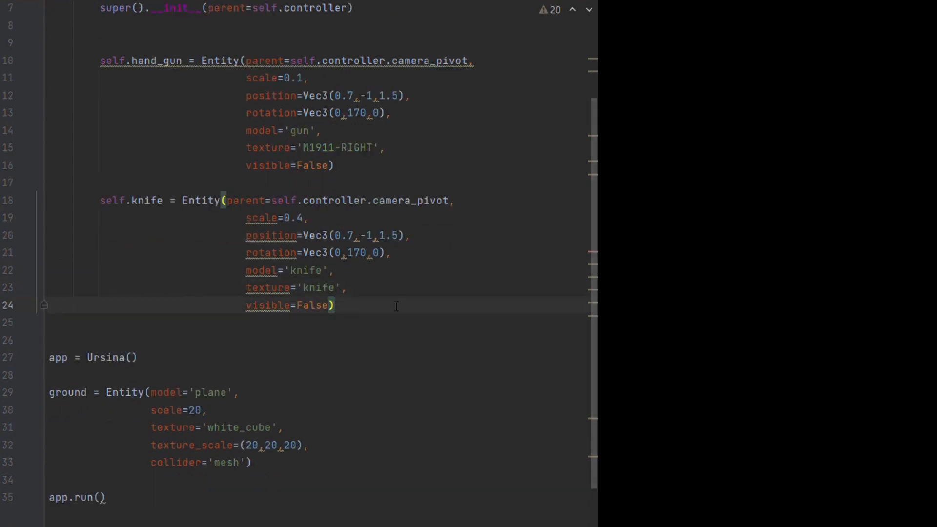
Add self.weapons = [self.hand_gun, self.knife], self.current_weapon = 0 and self.switch_weapon()
key(Return)
key(Return)
text(self.)
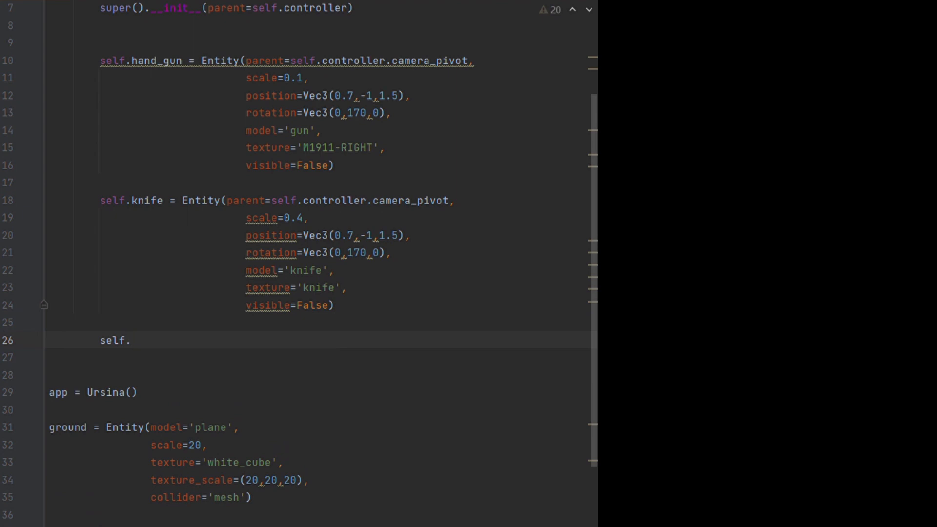
text(weapons =)
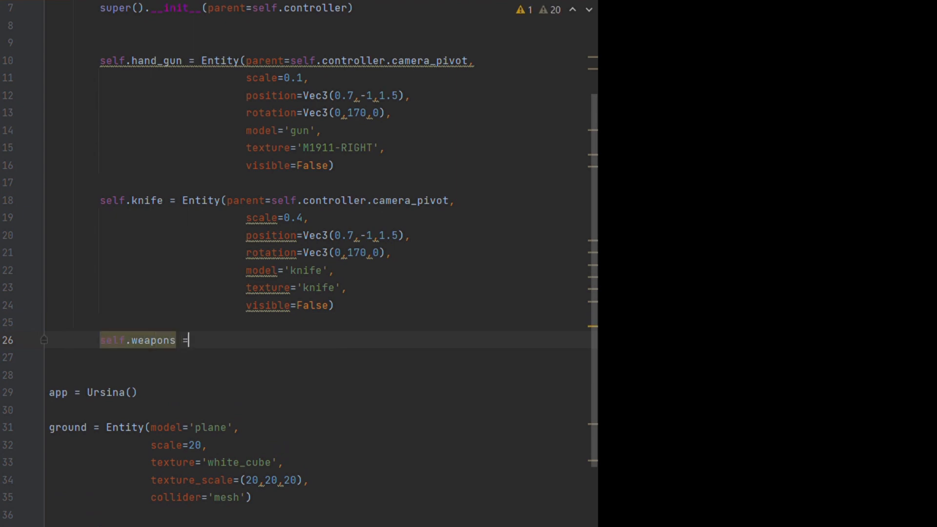
text([self.hand_gun)
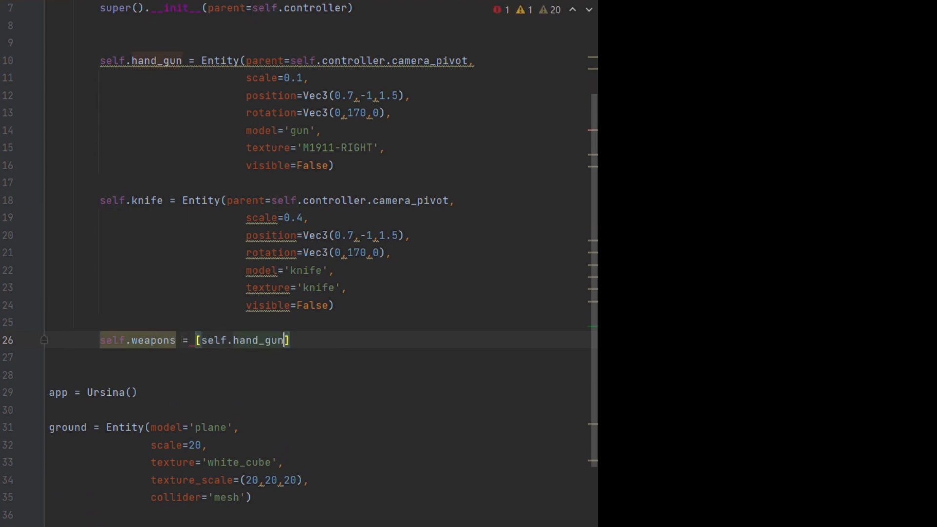
text(,self.knife)
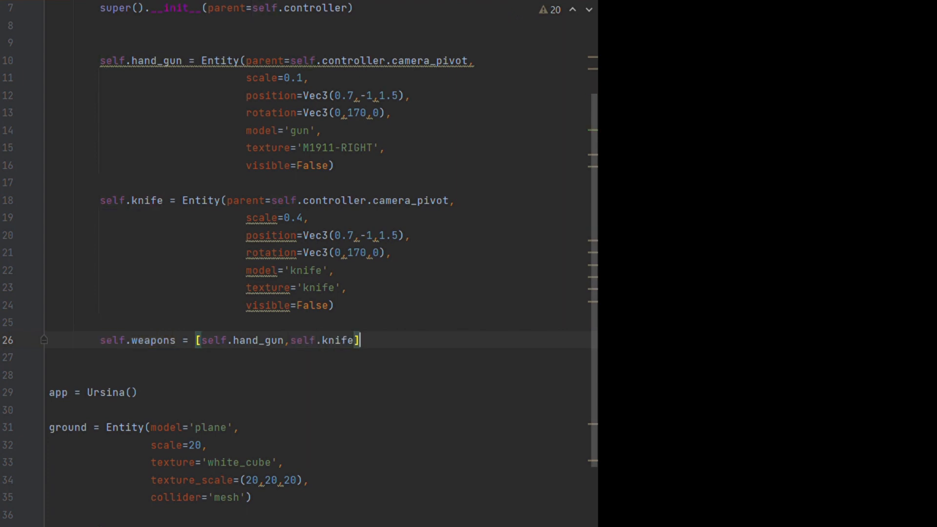
key(Return)
text(self.curren)
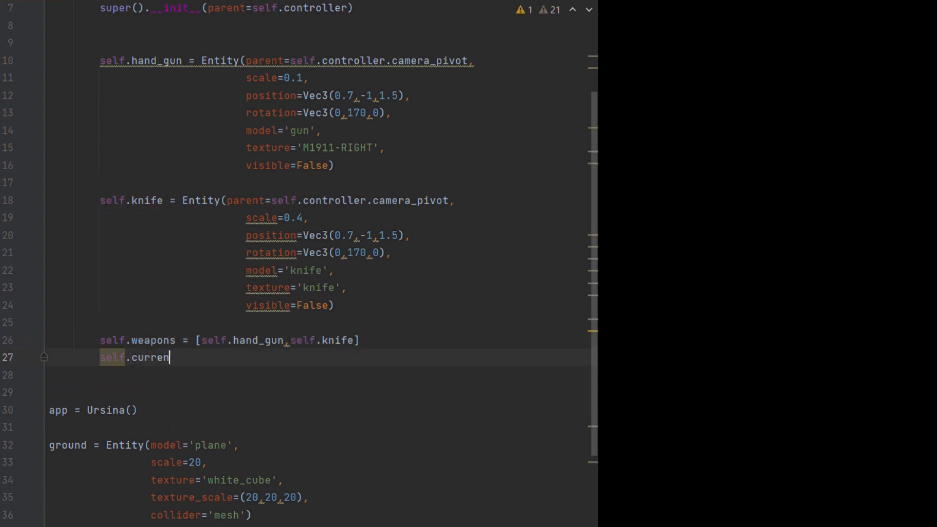
text(t+)
text(weap)
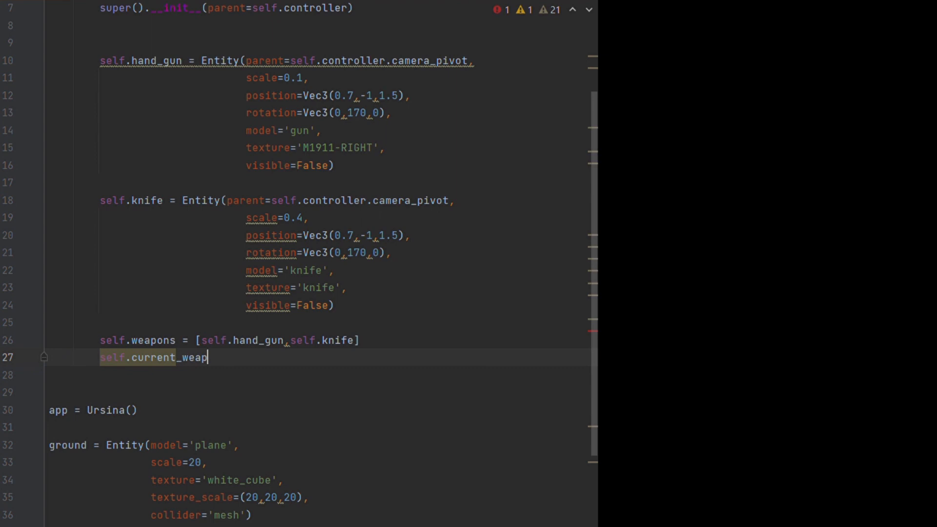
text(on = 0)
key(Return)
text(self)
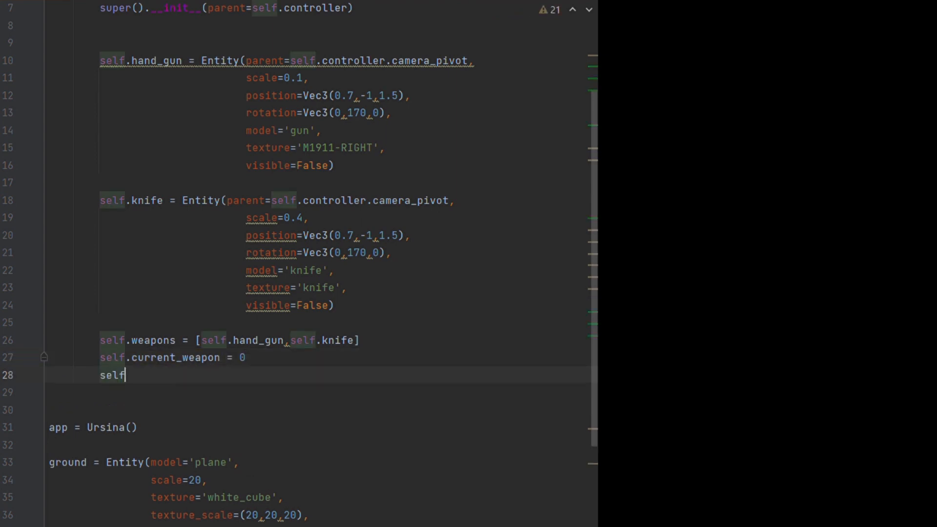
text(.switch)
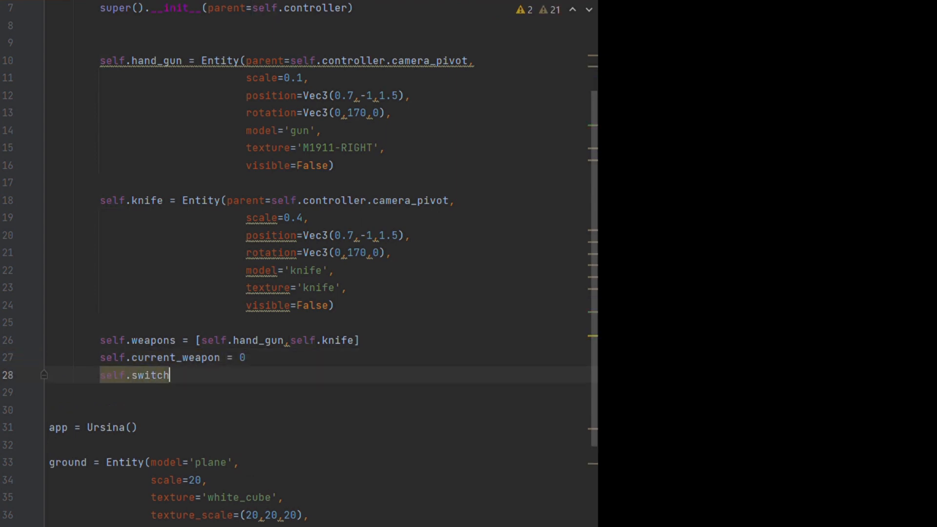
text(_weap)
text(on())
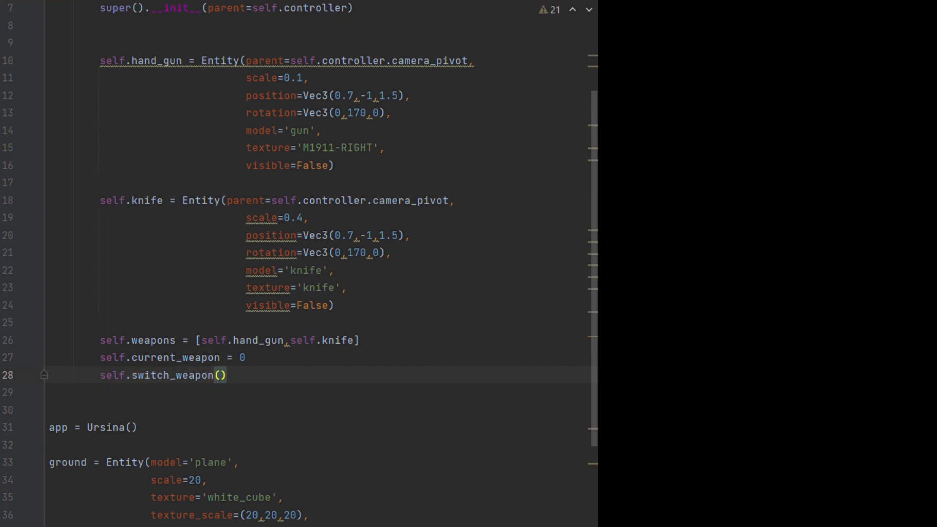
Write switch_weapon looping over enumerate(self.weapons), showing only current_weapon and hiding the others
key(Return)
key(Return)
key(BackSpace)
text(def)
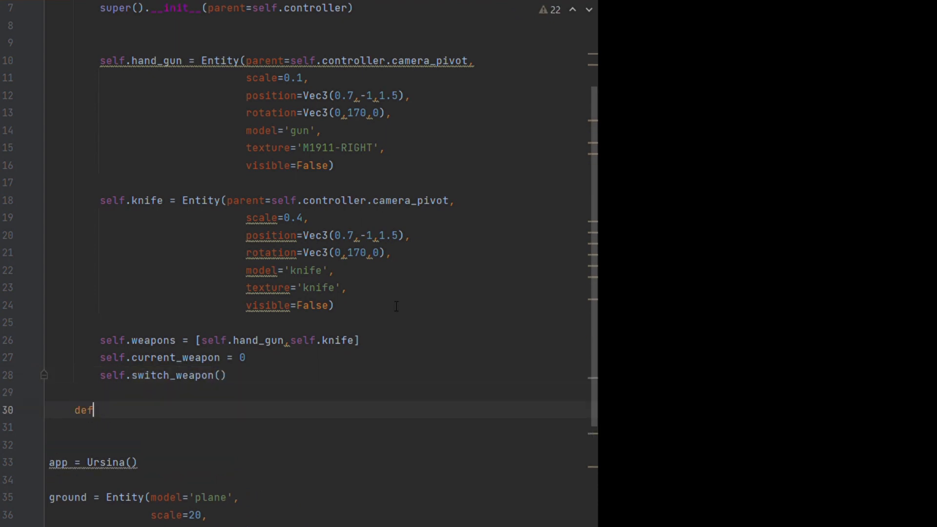
text( switch_weapon)
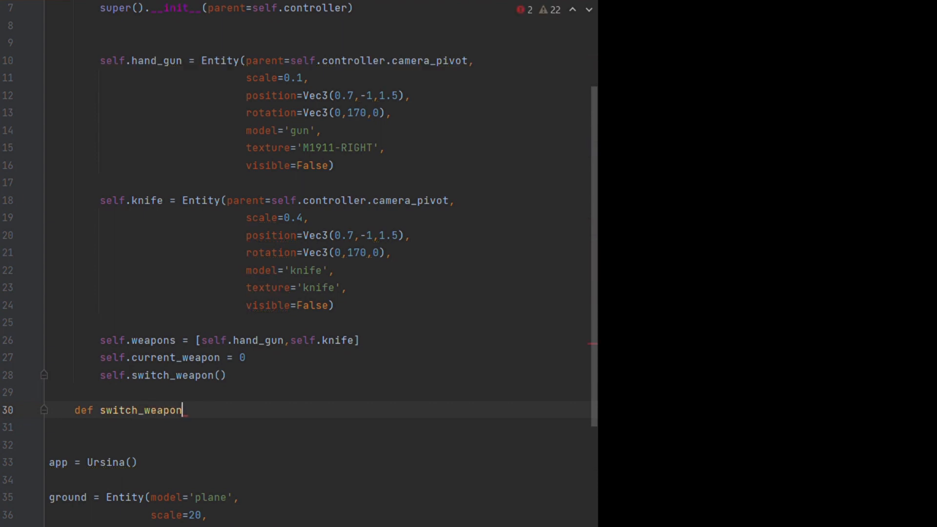
text((s)
key(BackSpace)
key(Return)
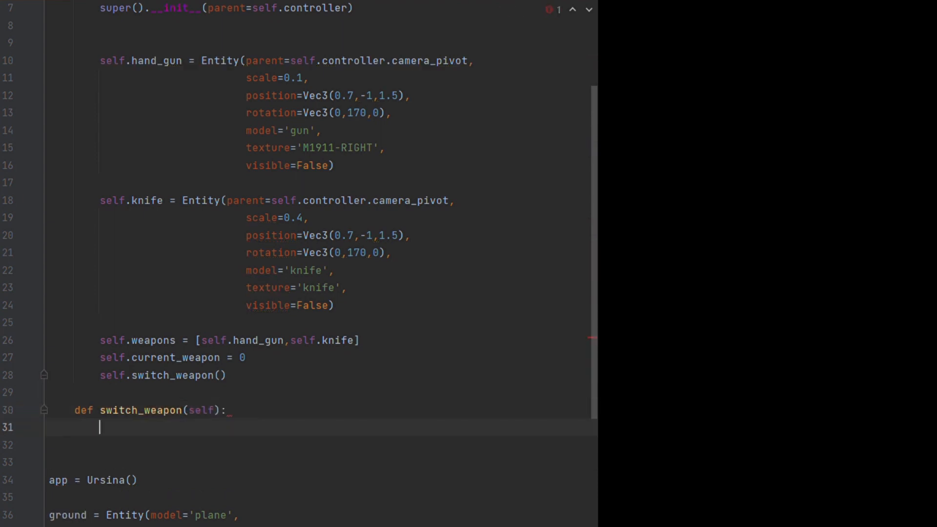
scroll(133, 394, down, 1)
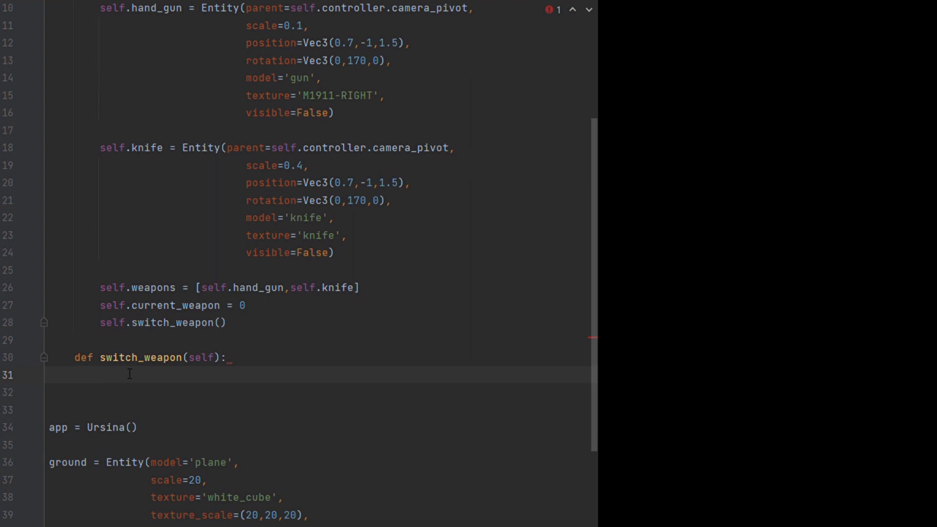
text(fori,v in en)
text(umerate(self.weapons)
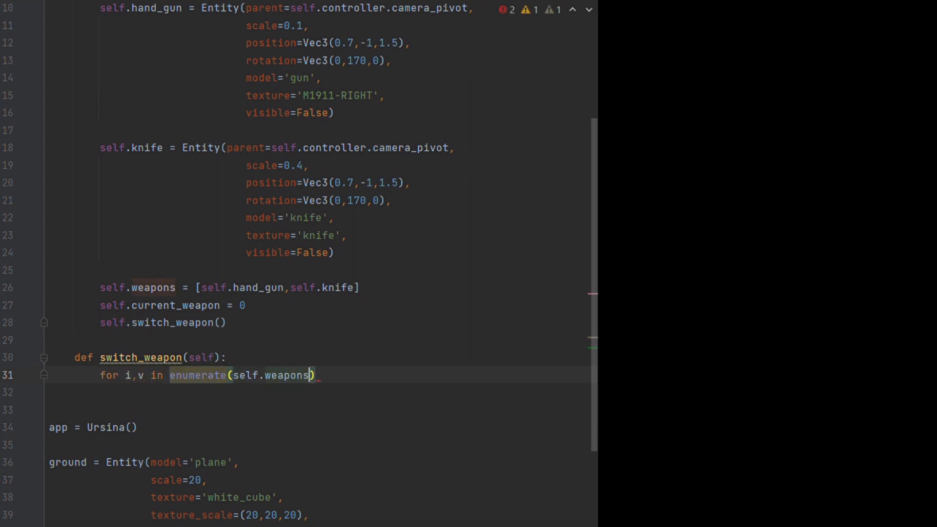
text():)
key(Return)
text(if i ==)
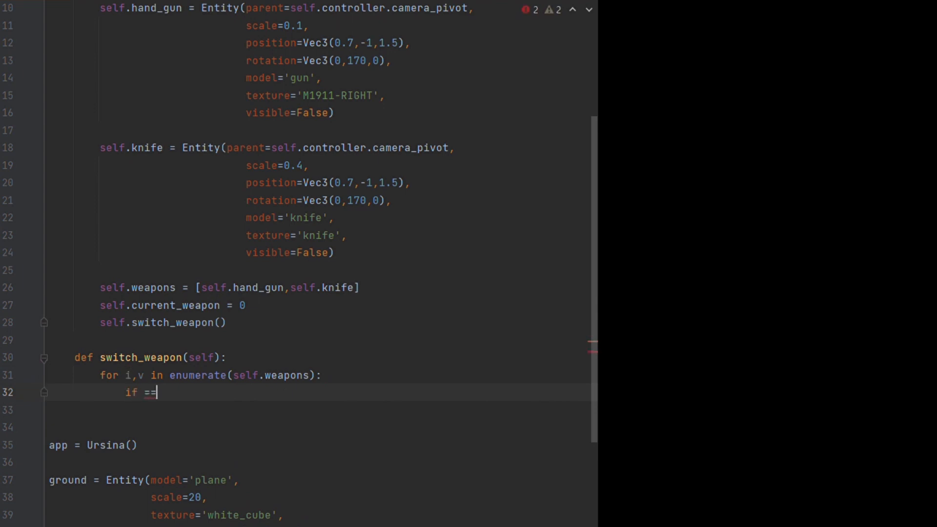
text( self.curre)
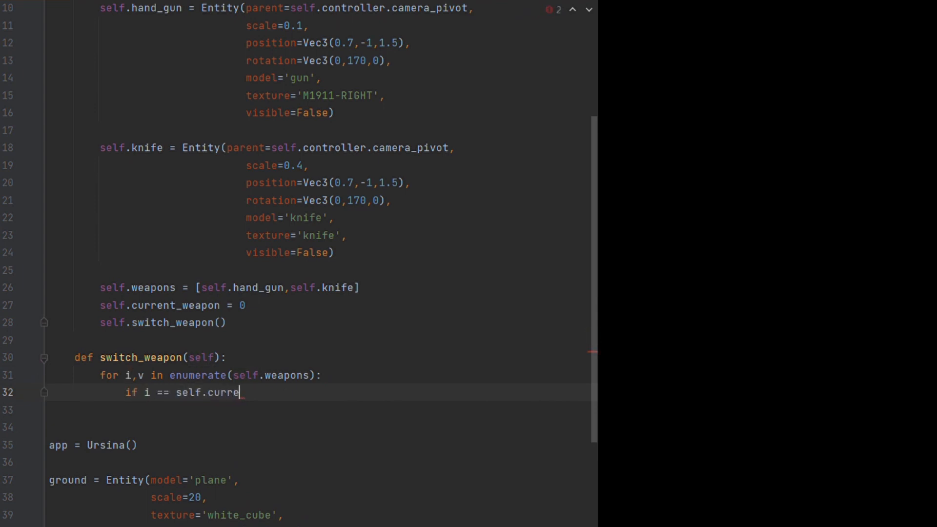
text(nt_weapon:)
key(Return)
text(v.visi)
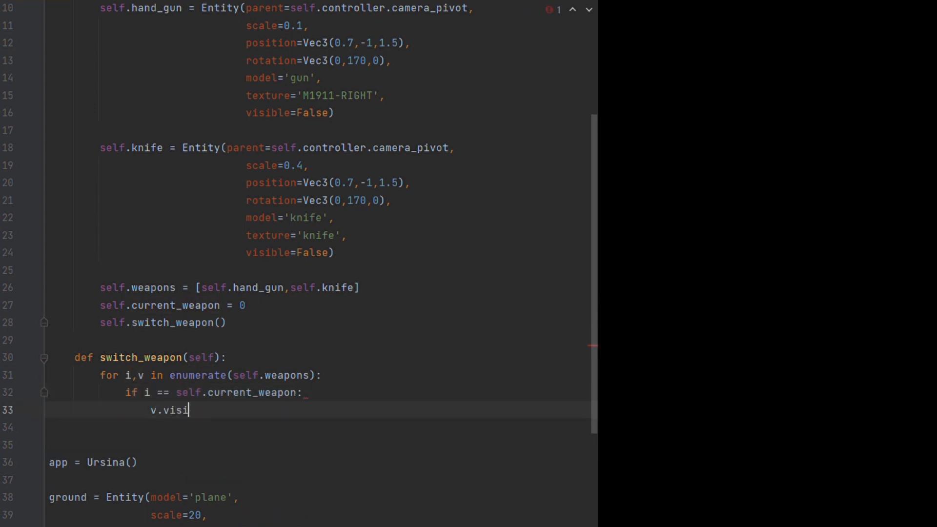
text(ble = True)
key(Return)
text(else)
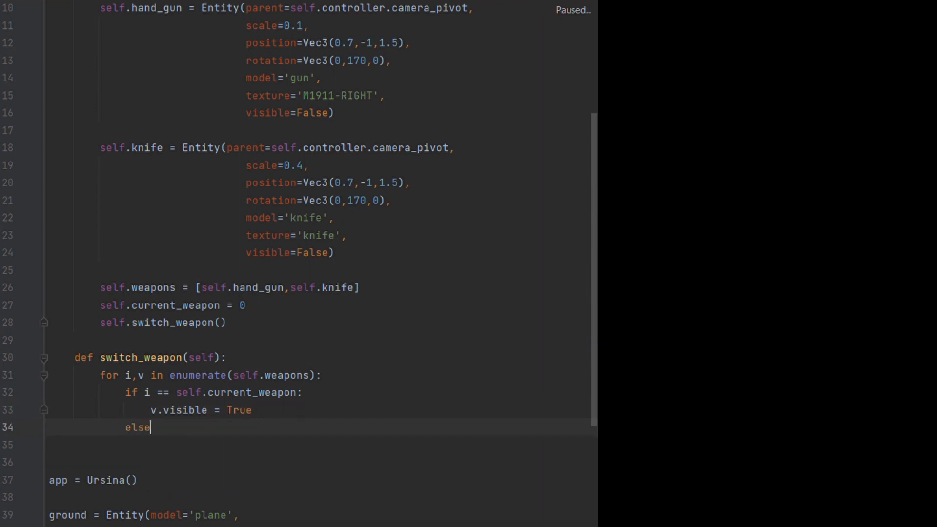
text(:)
key(Return)
text(v.visible = False)
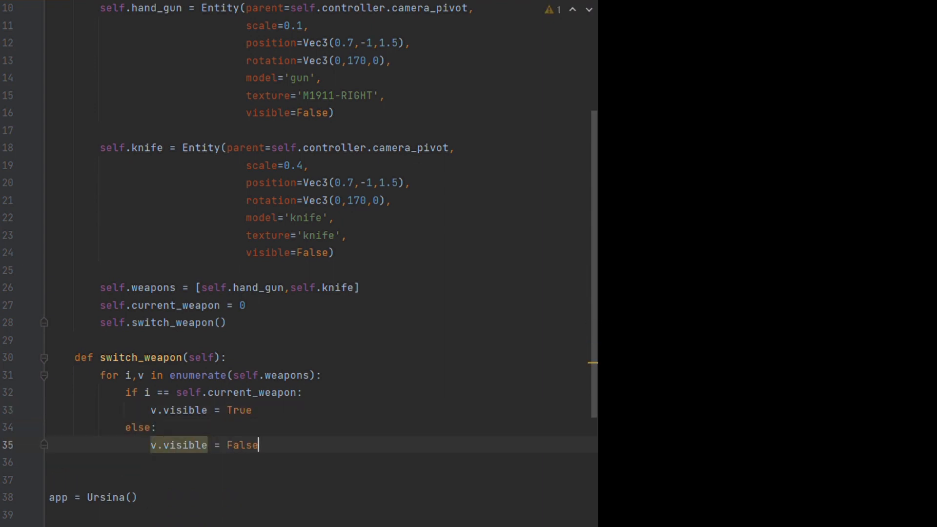
scroll(300, 263, down, 1)
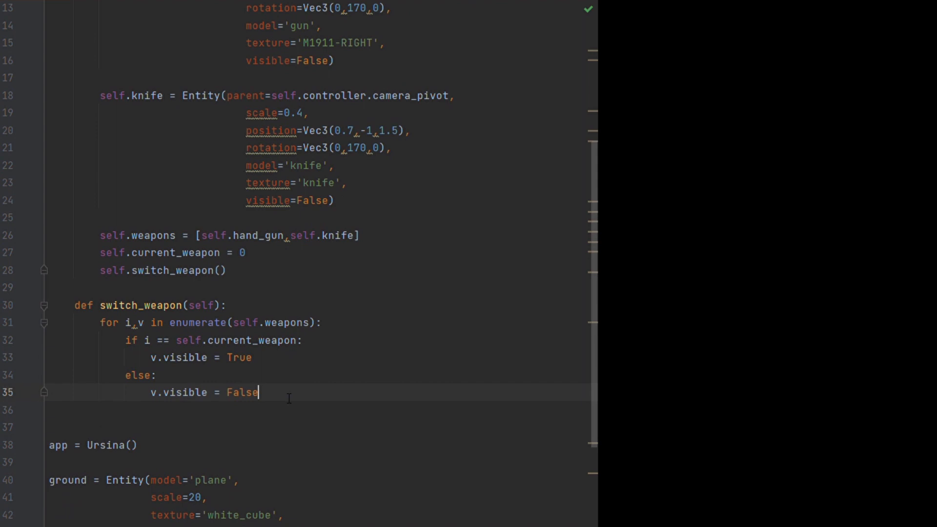
Write input(self, key): try current_weapon = int(key) - 1 and switch_weapon(), except ValueError: pass
key(Return)
key(Return)
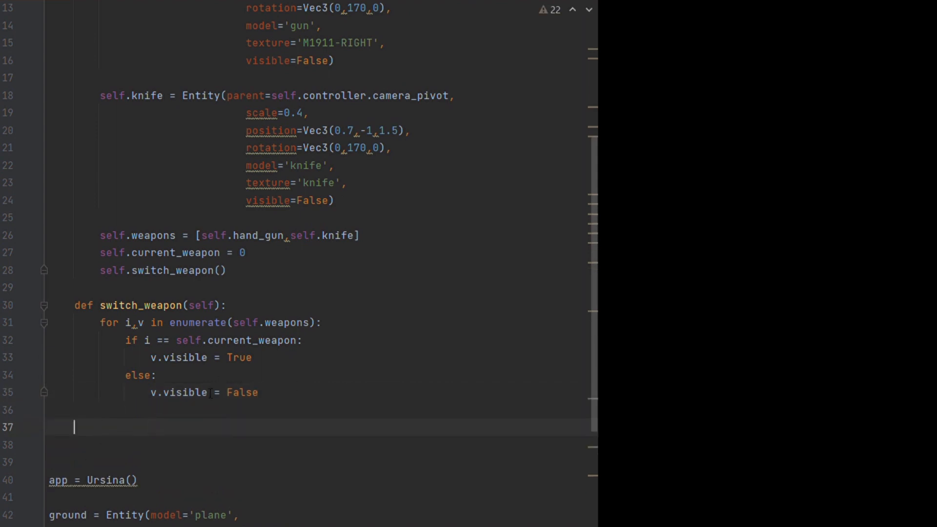
scroll(211, 393, down, 1)
text(def input(self)
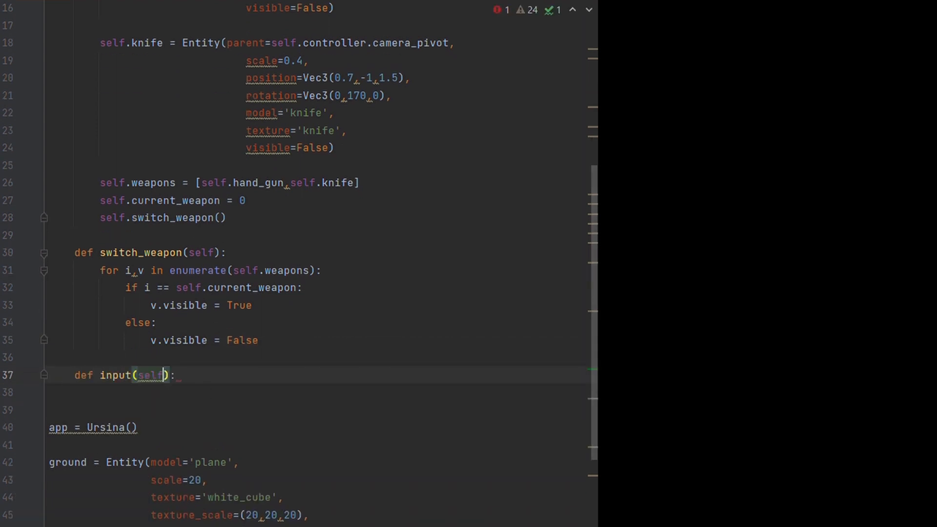
text(,key)
key(End)
key(Return)
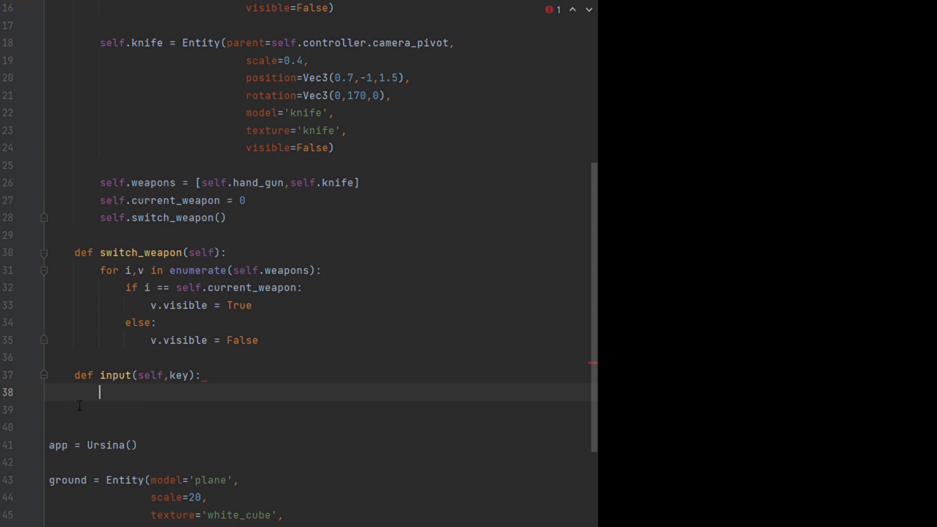
text(try:)
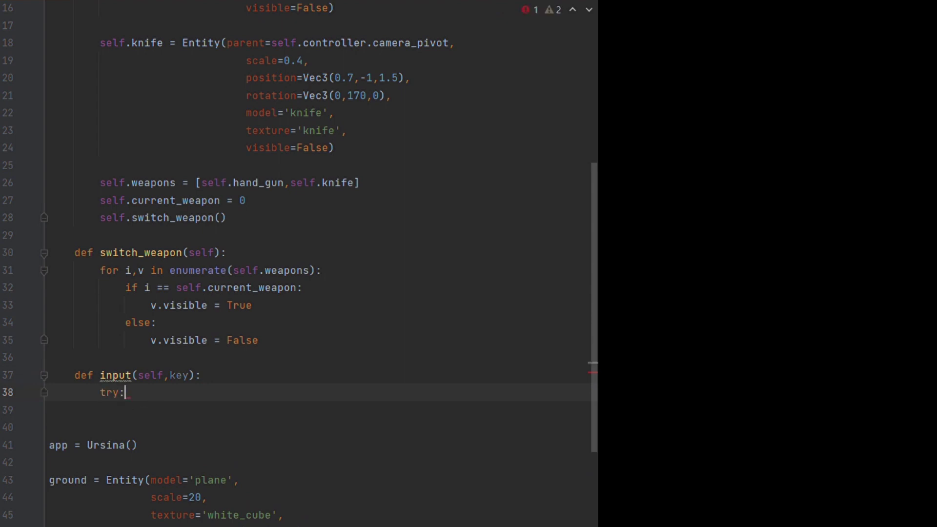
key(Return)
text(self.current)
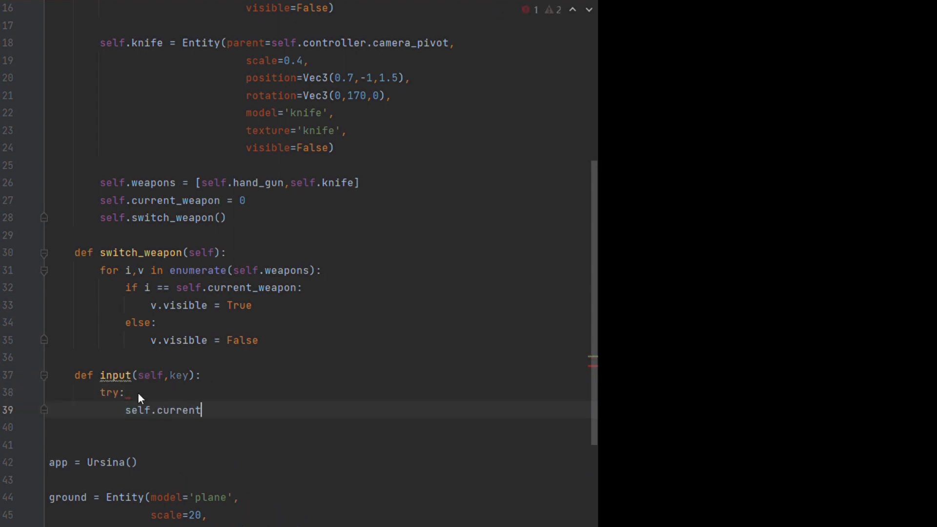
text(_weapon = int(ke)
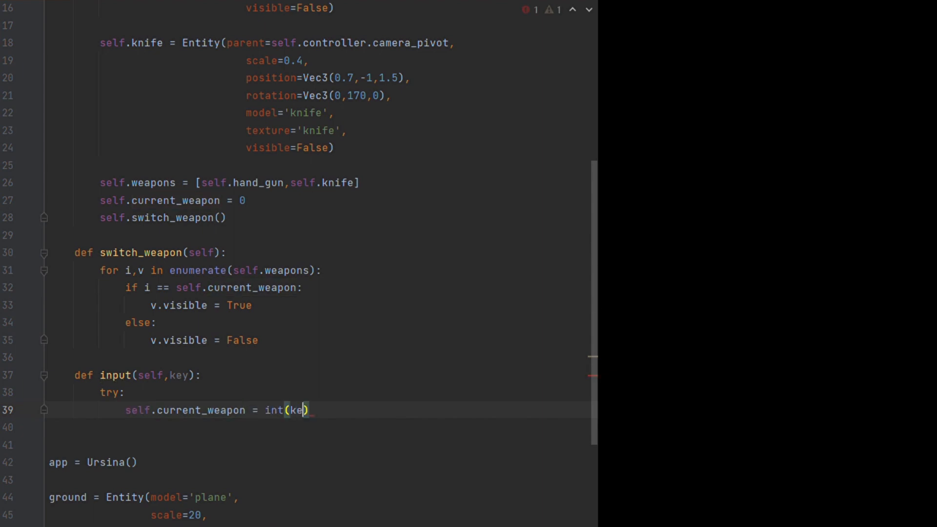
text(y) - 1)
key(Return)
text(self)
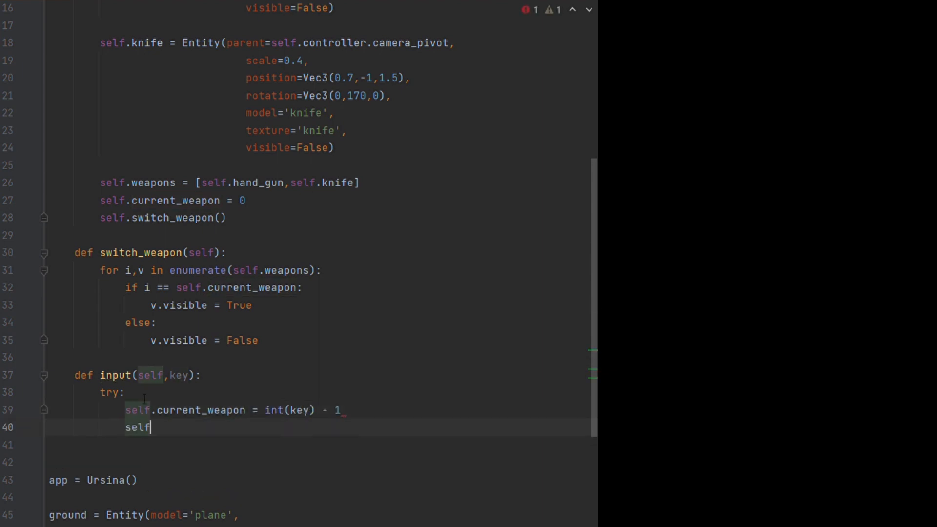
text(.switch_weapo)
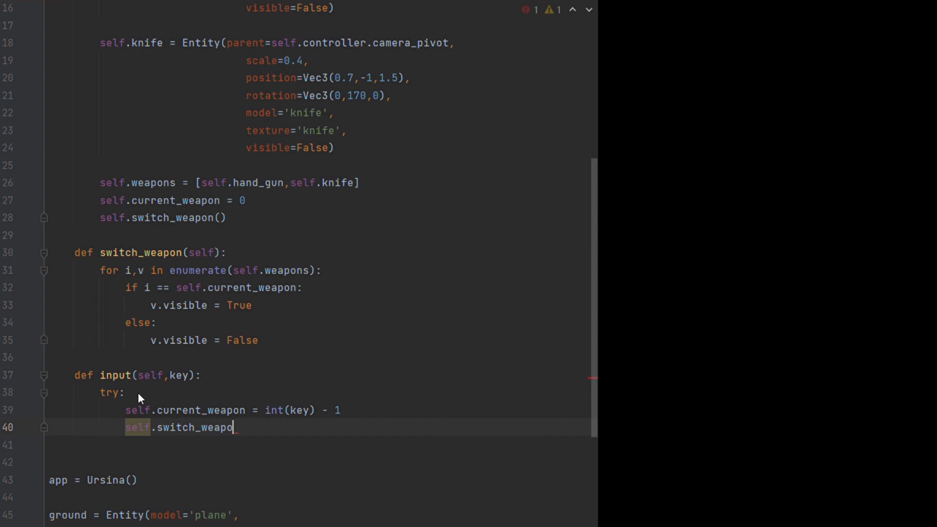
text(n())
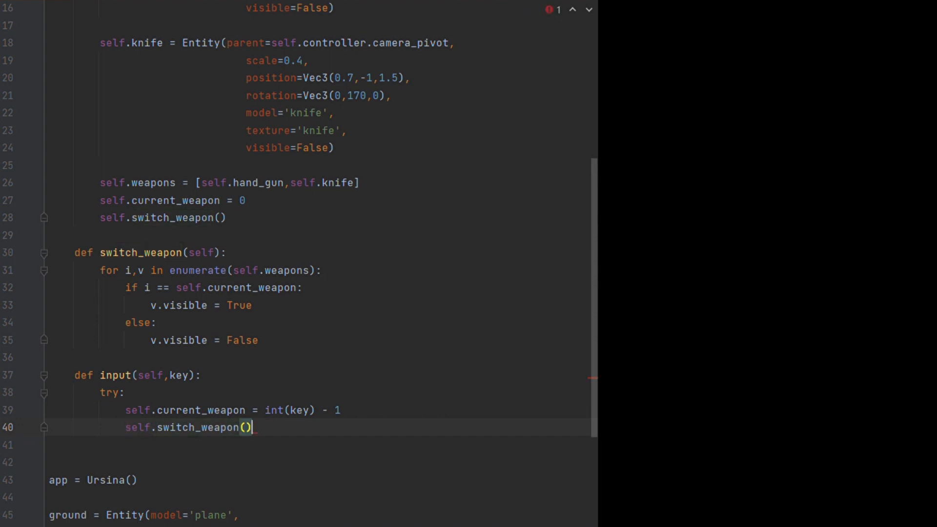
key(Return)
text(pt)
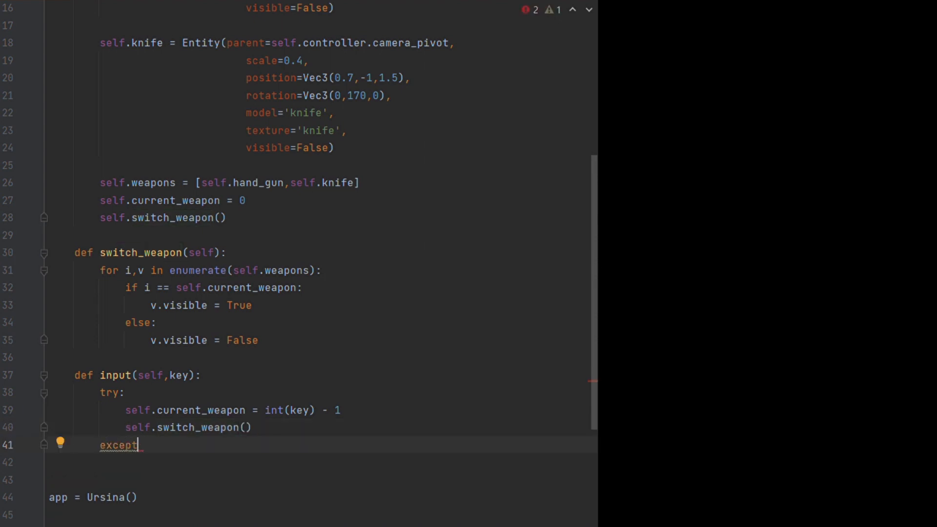
text( value)
key(BackSpace)
key(BackSpace)
key(BackSpace)
text(ueError)
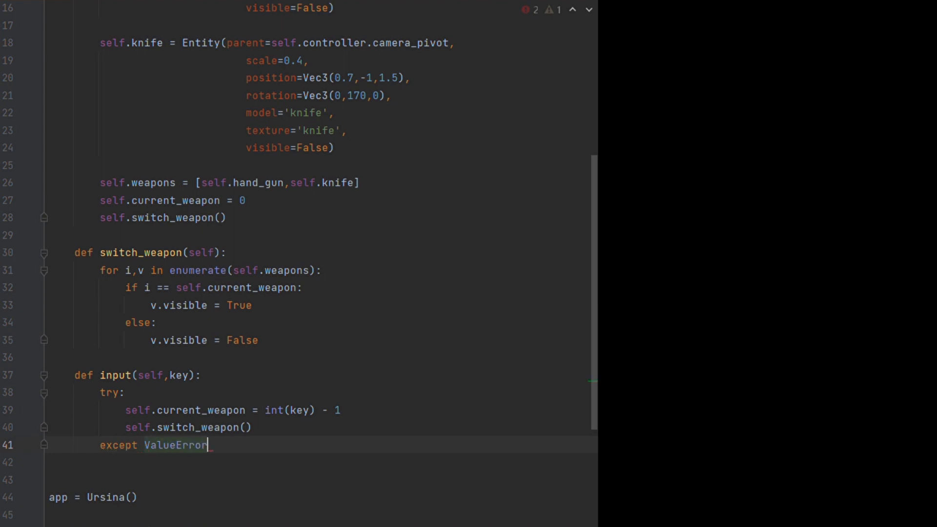
text(:)
key(Return)
text(pass)
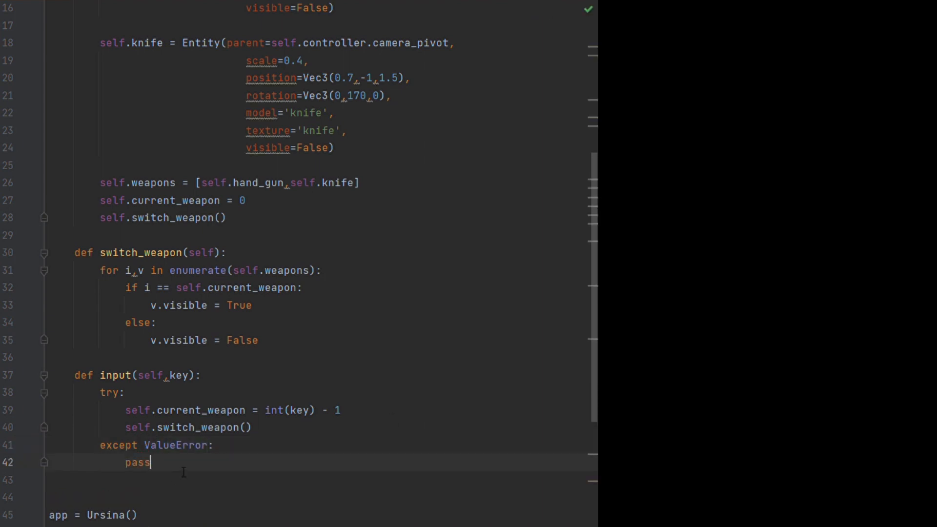
scroll(269, 374, down, 1)
Add a 'scroll up' branch setting current_weapon = (current_weapon + 1) % len(weapons) and switching
key(Return)
key(Return)
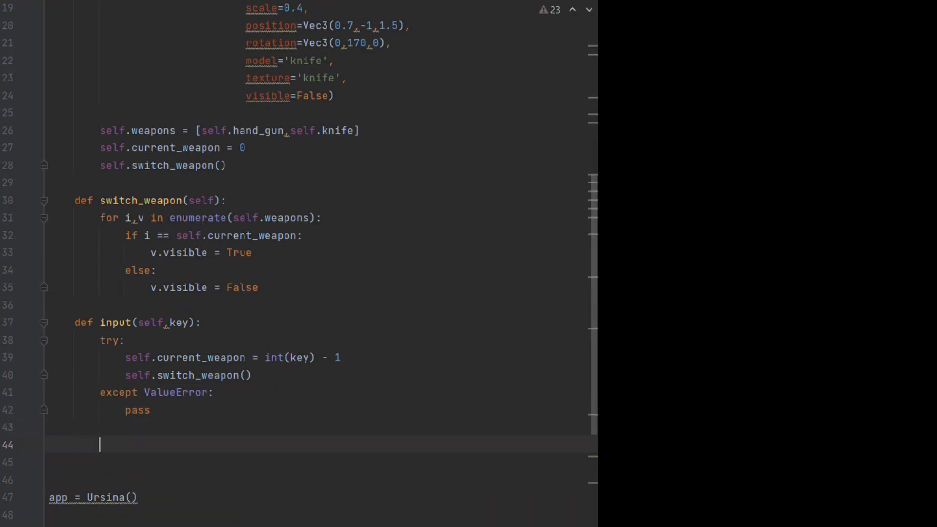
text(ifkey ==)
text( 'scroll up':)
key(Return)
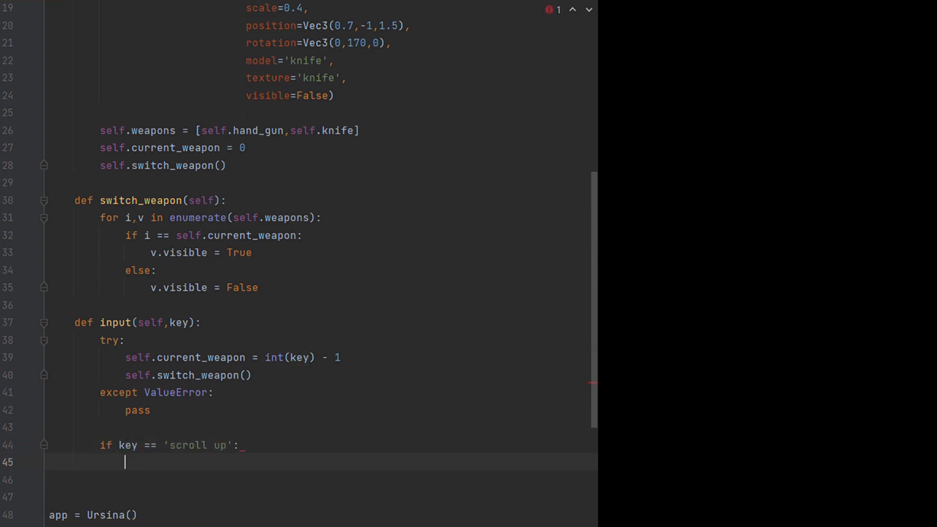
text(self.current_weapon)
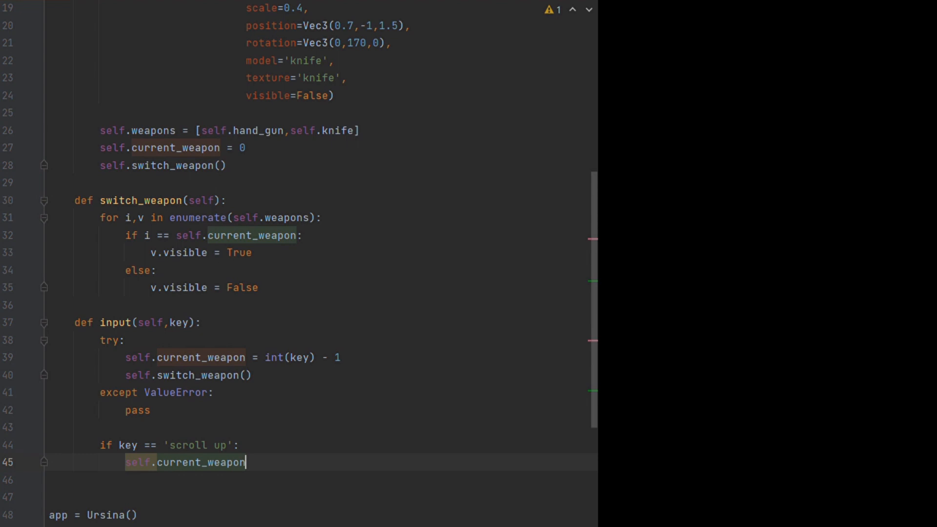
text( = (self.current)
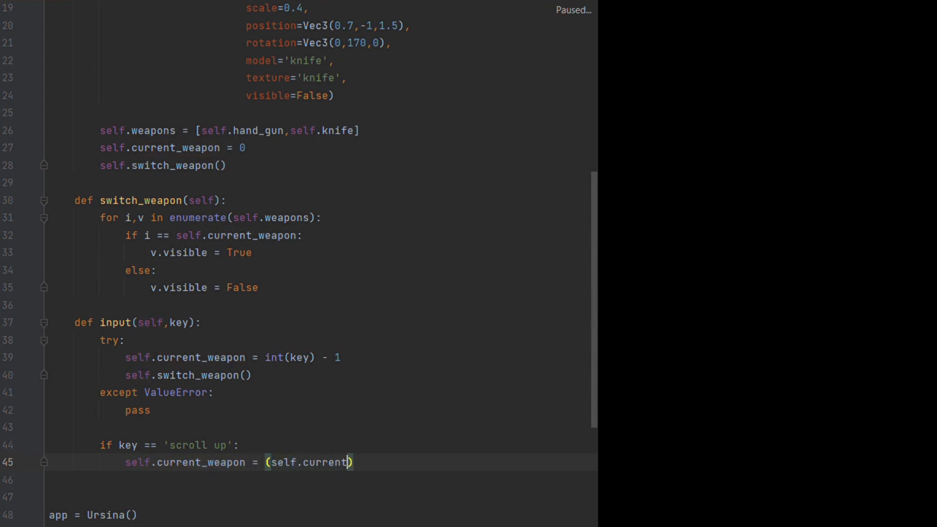
text(_weapon +)
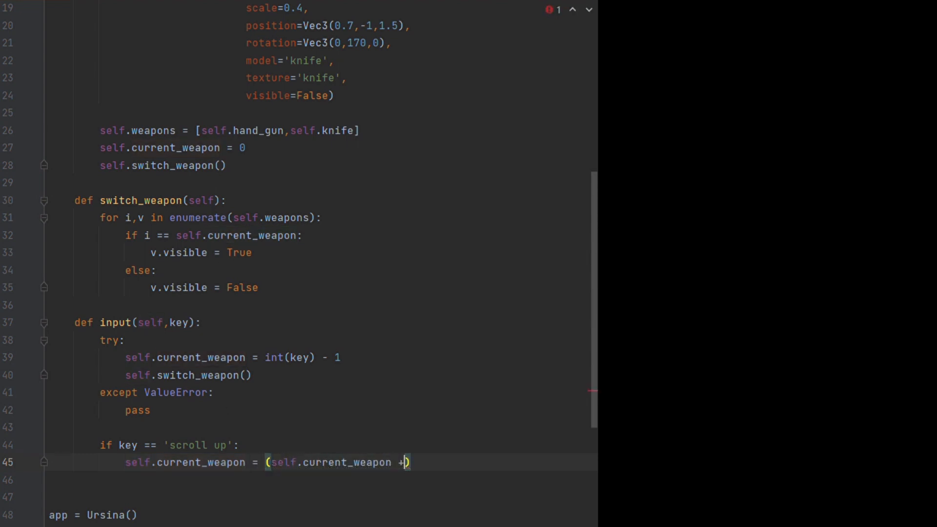
text( 1) % len()
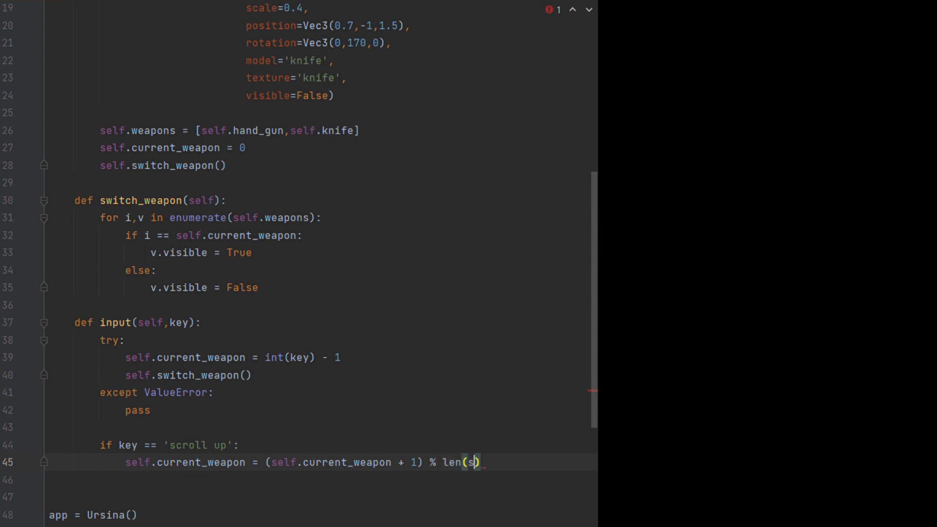
text(self.weapons))
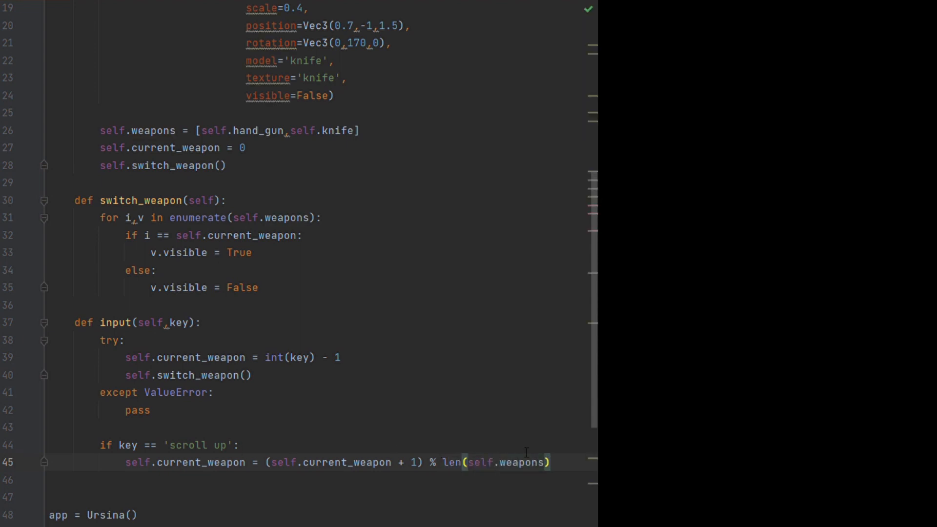
key(Return)
text(self.switch_weapon())
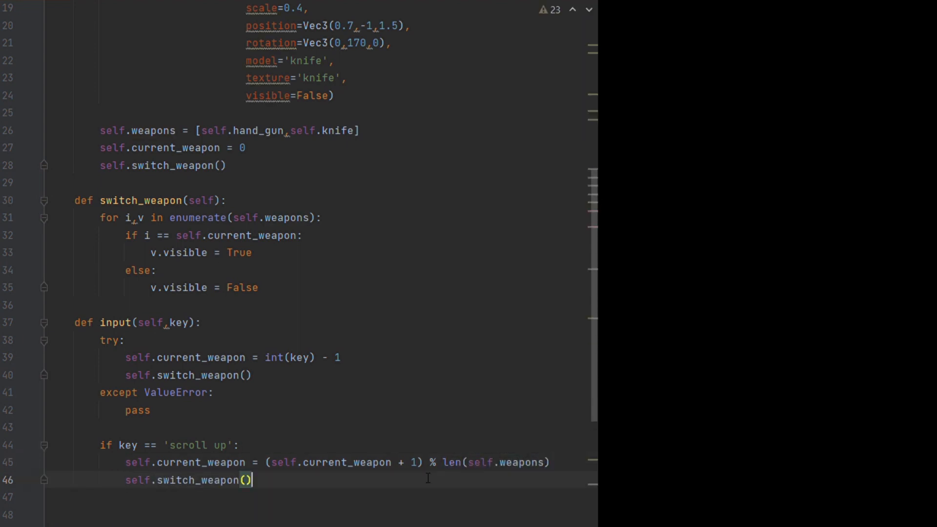
scroll(429, 478, down, 3)
drag(49, 391, 253, 427)
Duplicate the branch for 'scroll down', changing + to - in the wrap formula
key(ctrl+c)
key(End)
key(Return)
key(ctrl+v)
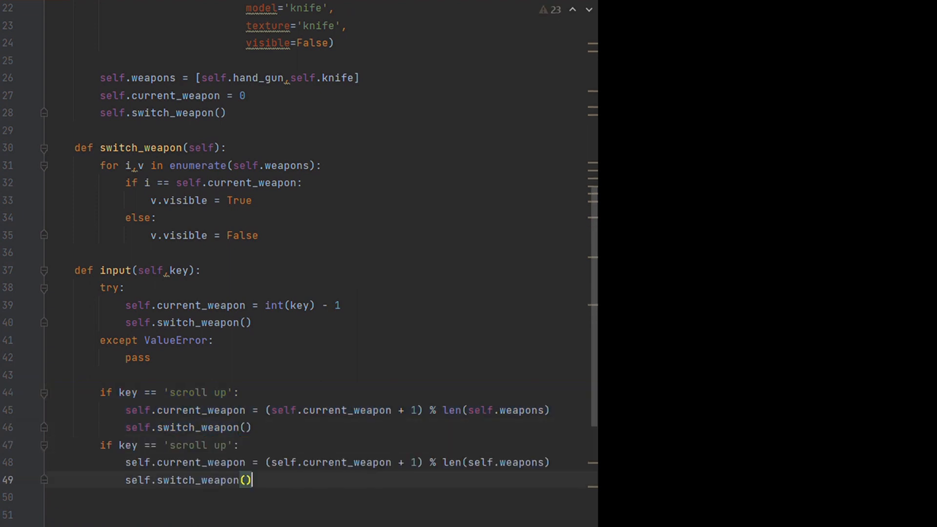
double_click(221, 445)
text(down)
scroll(407, 415, down, 1)
double_click(401, 410)
text(-)
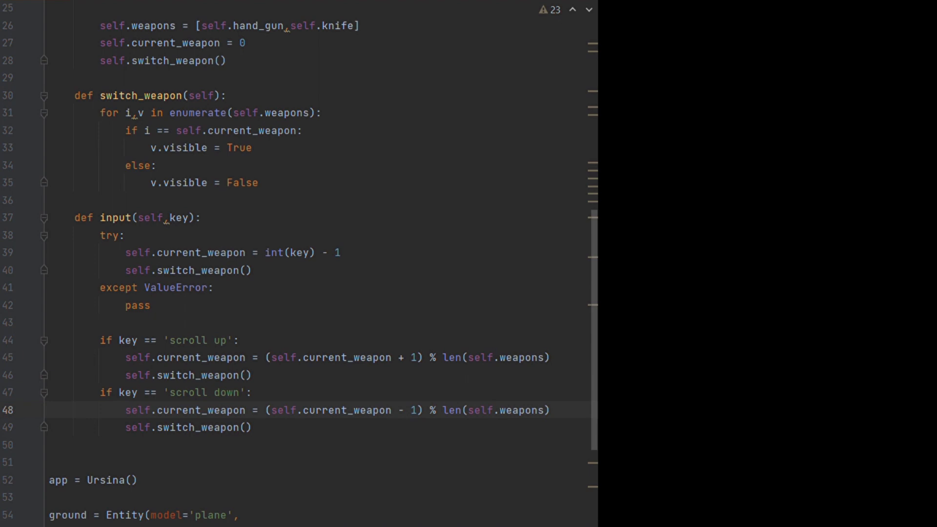
click(280, 430)
scroll(323, 426, down, 1)
key(Return)
key(Return)
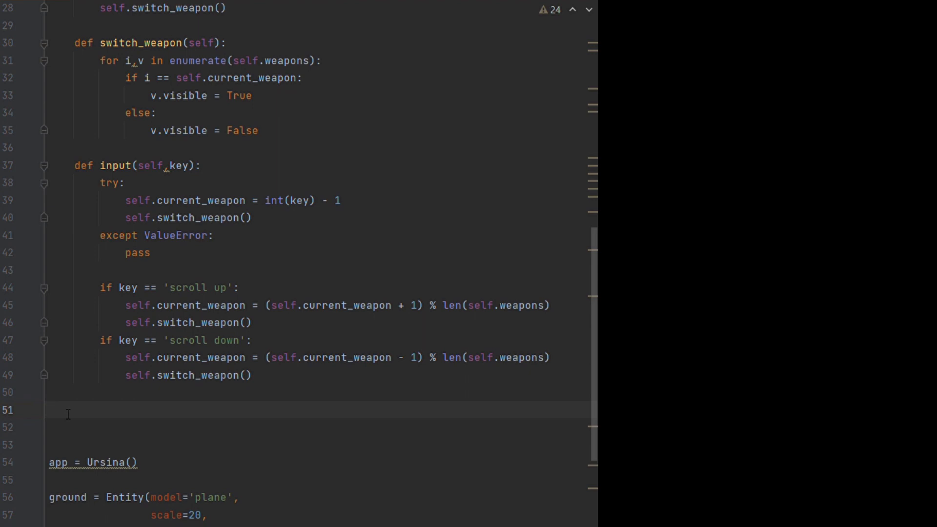
Add update(self) setting self.controller.camera_pivot.y = 2 - held_keys['left control']
key(Tab)
text(ef update)
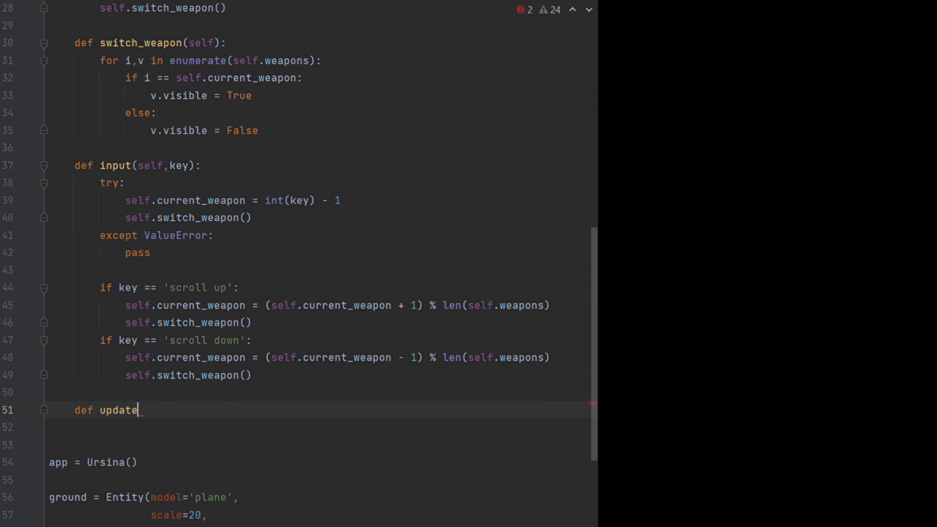
text((self):)
key(Return)
key(BackSpace)
key(Return)
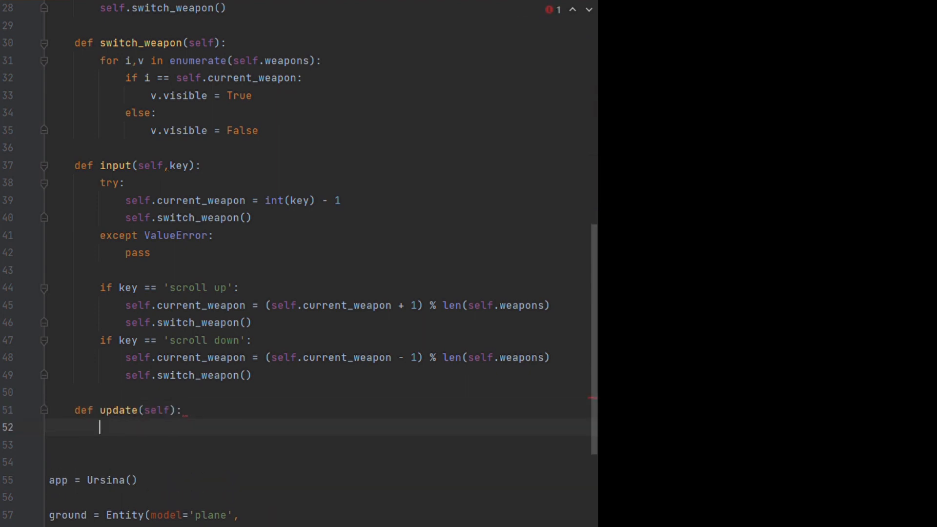
text(self.con)
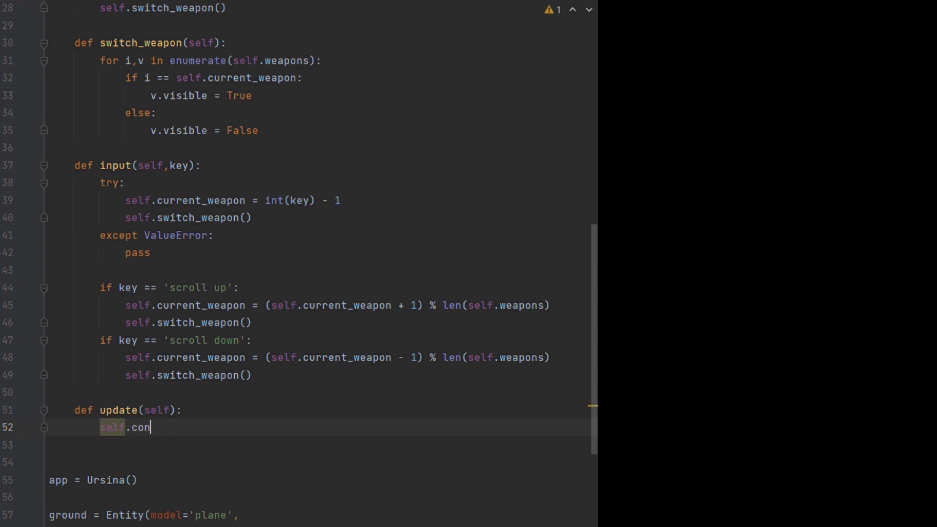
text(troller.camera_pivot)
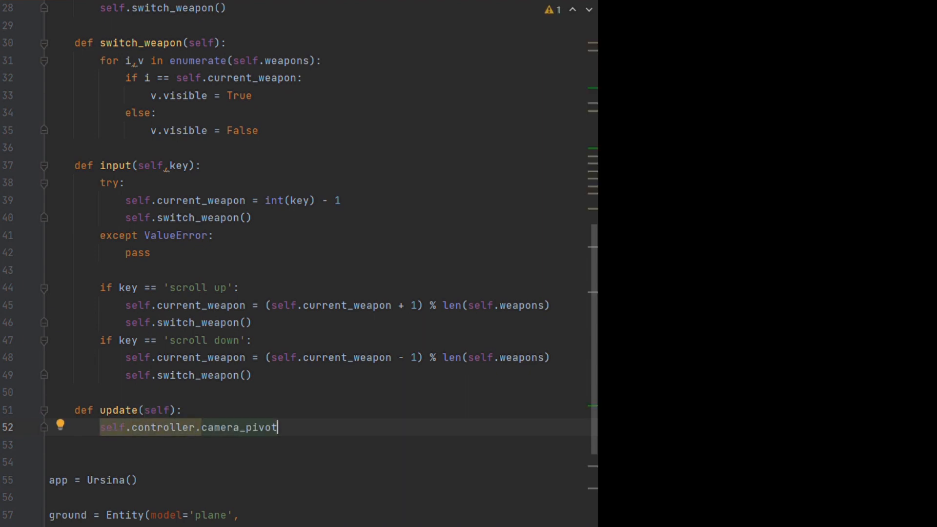
text(.y = 2 - hel)
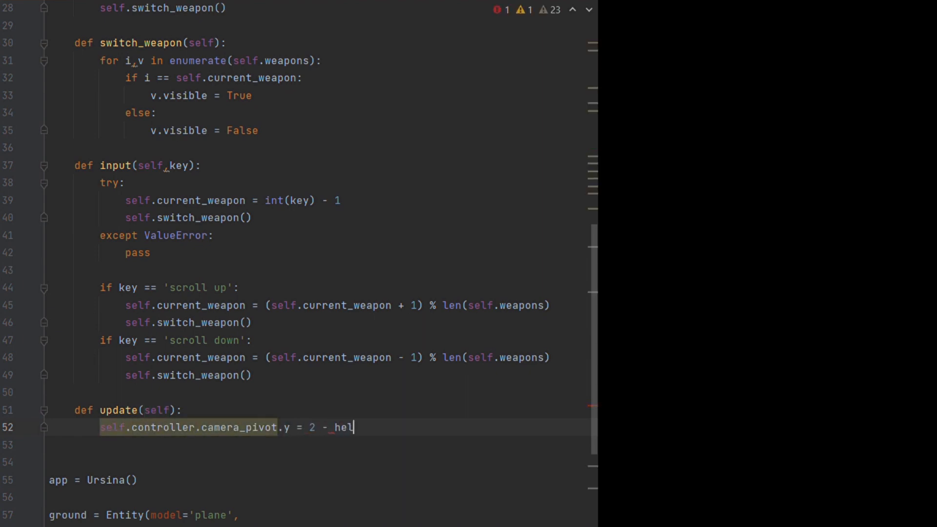
text(d_keys['left c)
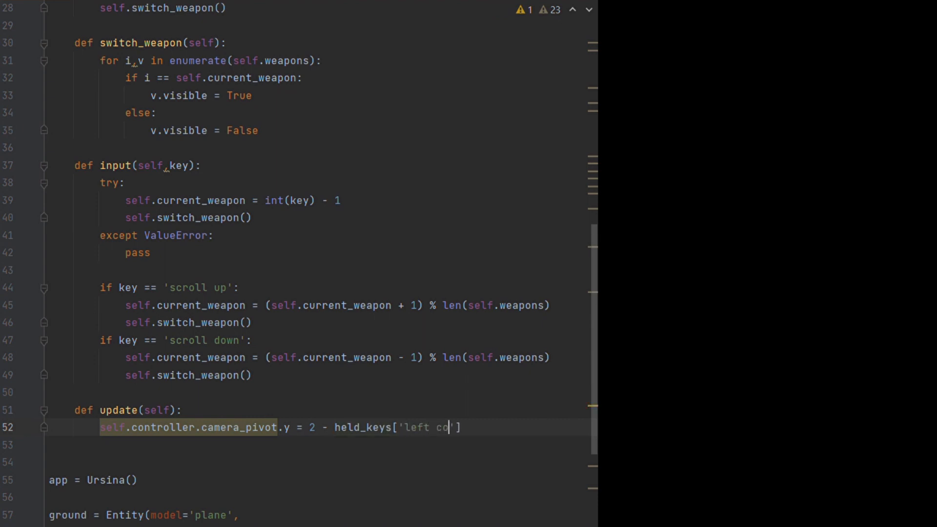
text(ontrol'])
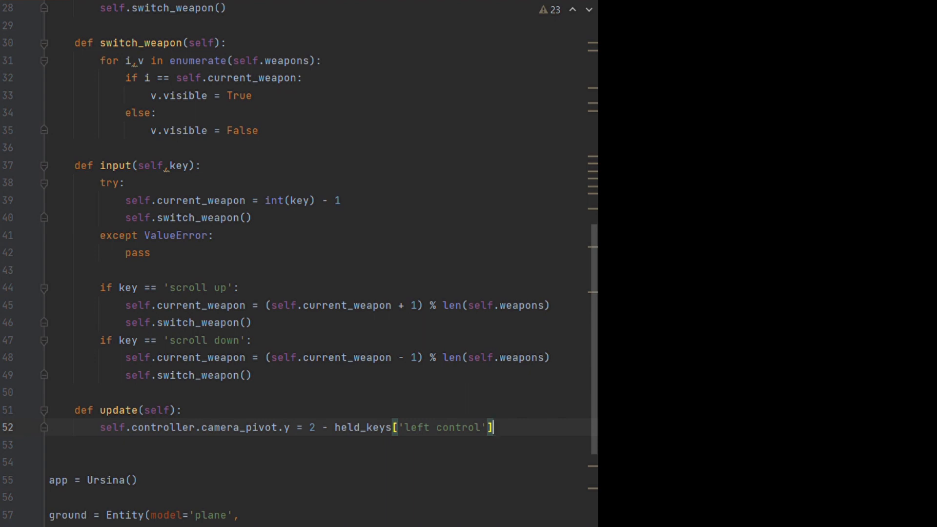
Add a player instance at position (0,10,0) below the ground entity, before app.run()
key(Down)
key(Down)
key(Down)
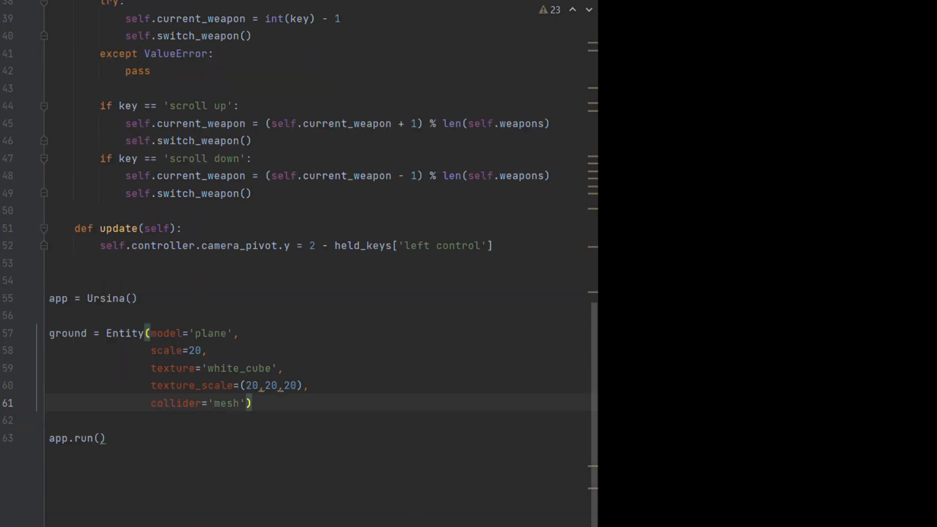
key(Down)
key(Return)
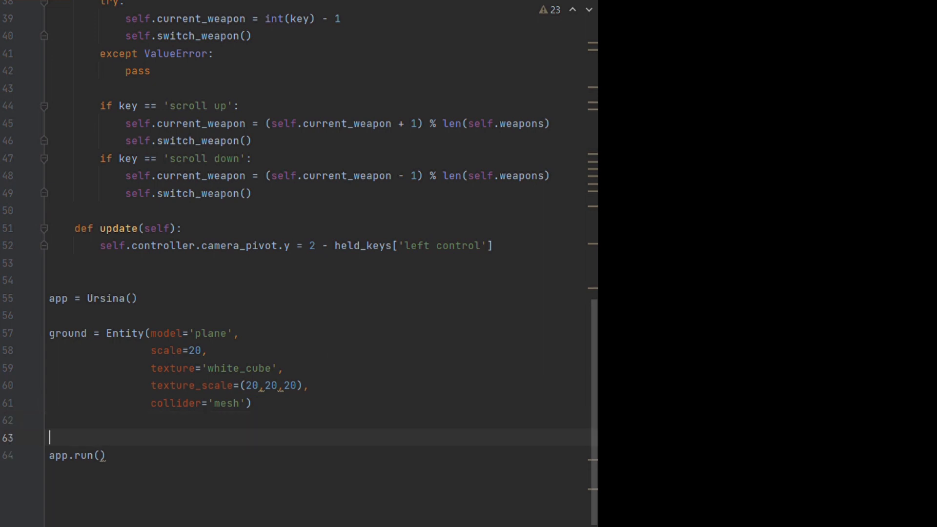
text(player = Pla)
text(yer(position)
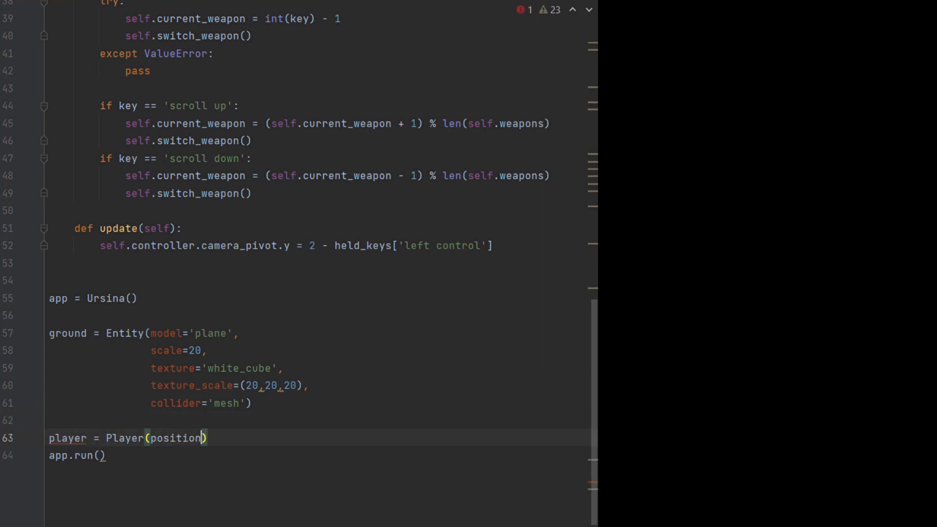
text(=(0,10,)
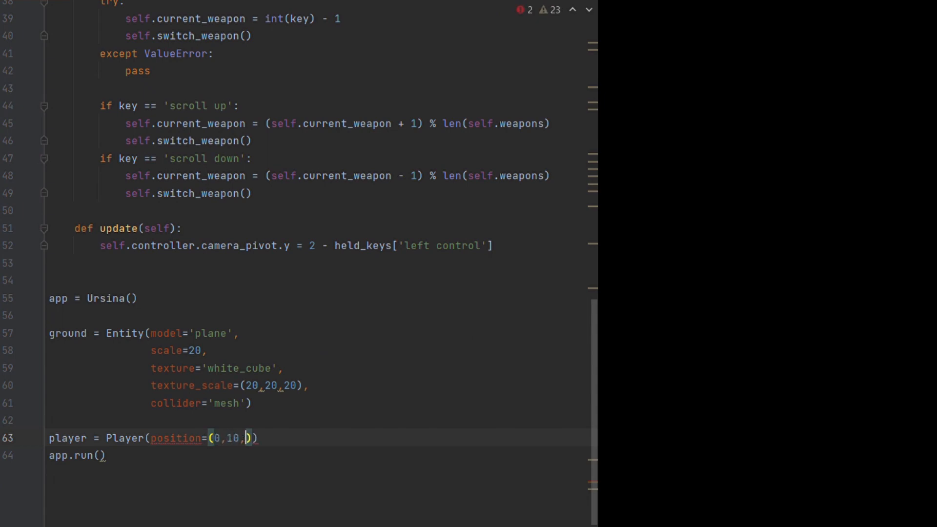
text(0)
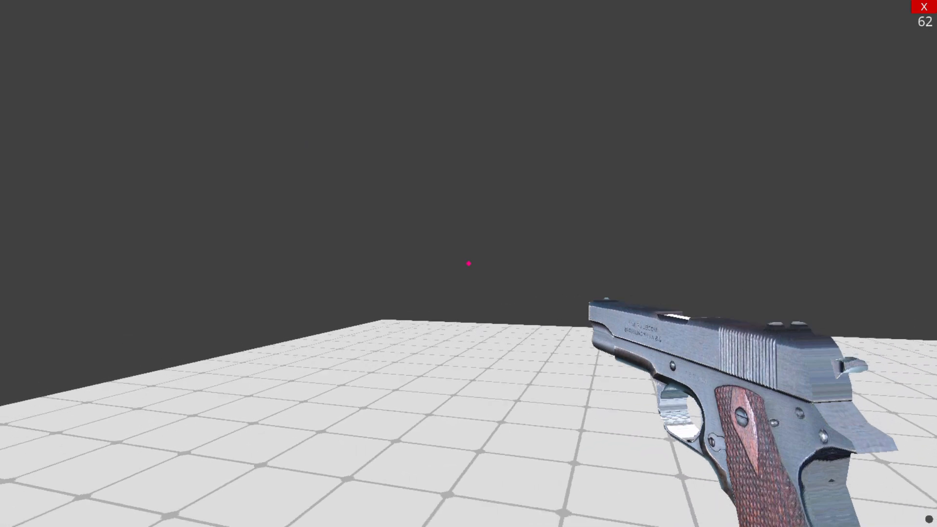
Repeatedly swap between the knife (key 2) and the pistol (key 1) in the running game
key(2)
key(1)
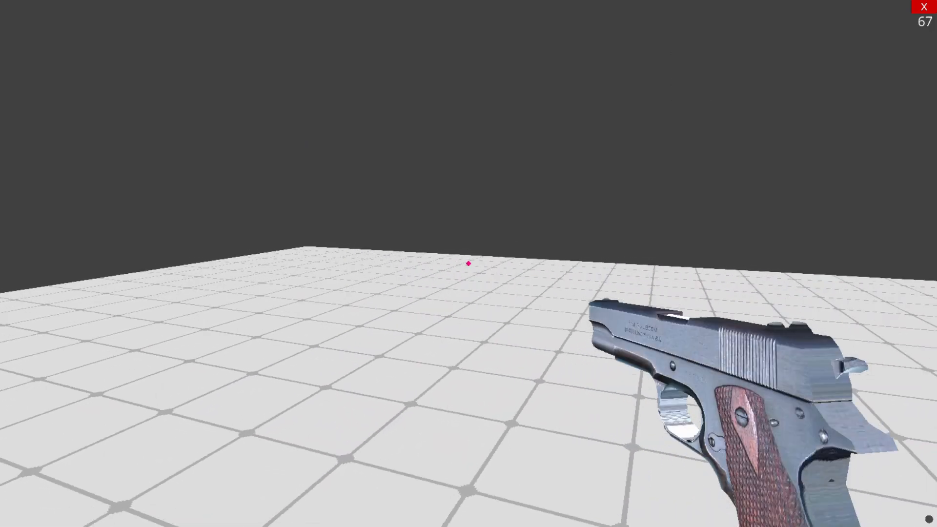
key(2)
key(1)
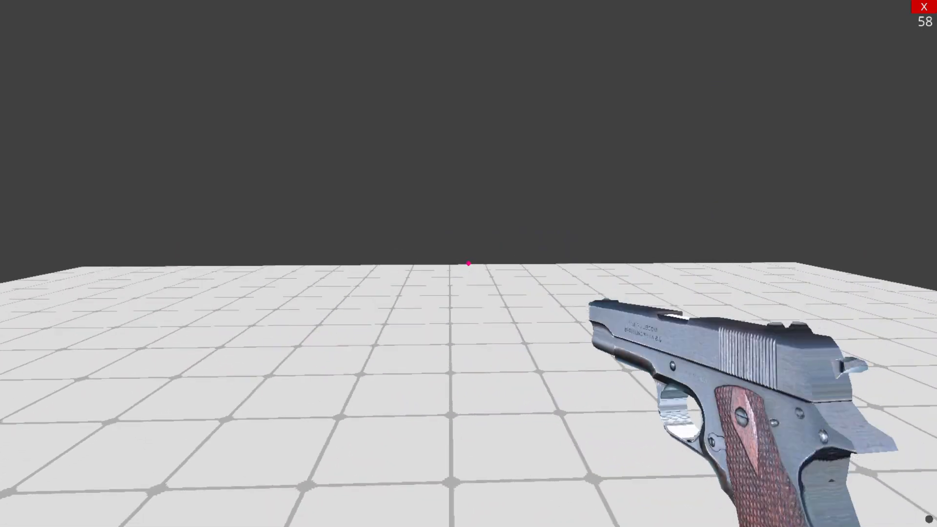
key(2)
key(1)
key(2)
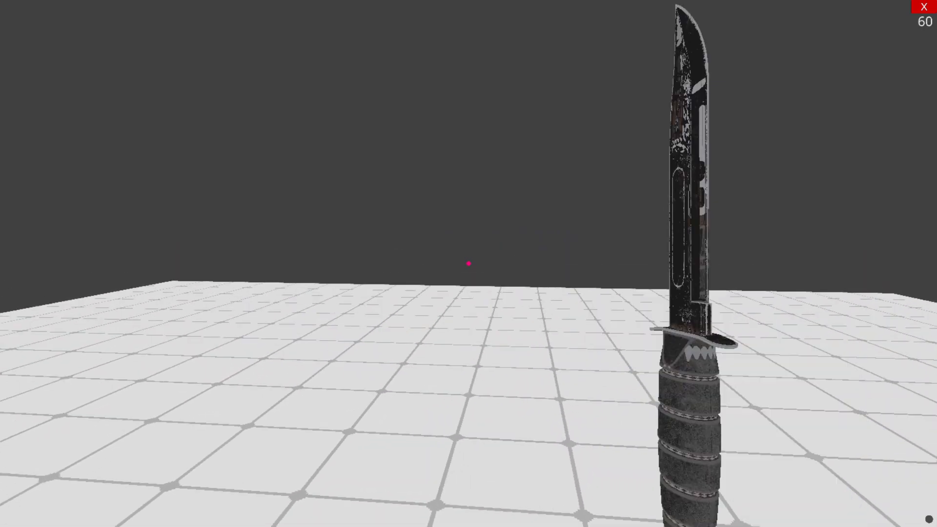
key(1)
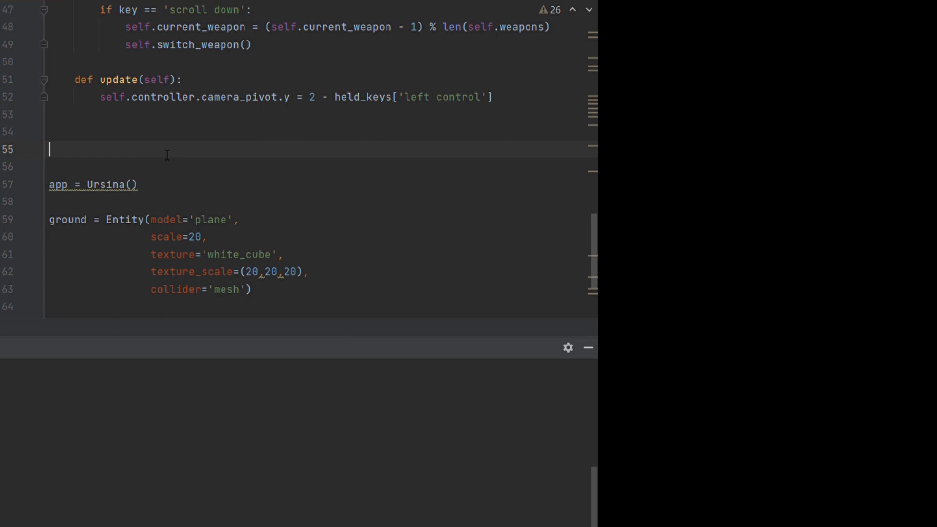
text(class Bullet(Entity)
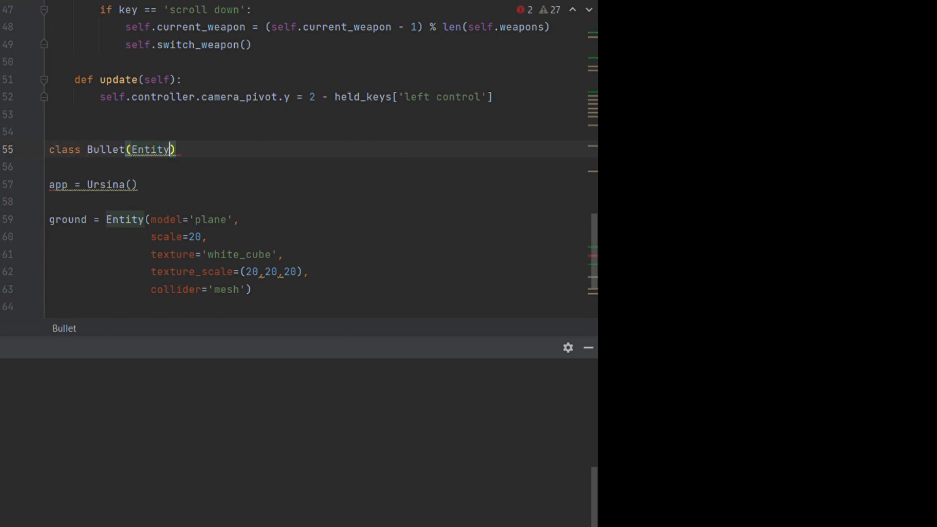
text():)
Define a Bullet(Entity) class whose constructor calls super().__init__ and stores speed, lifetime and start time
key(Return)
text(def __i)
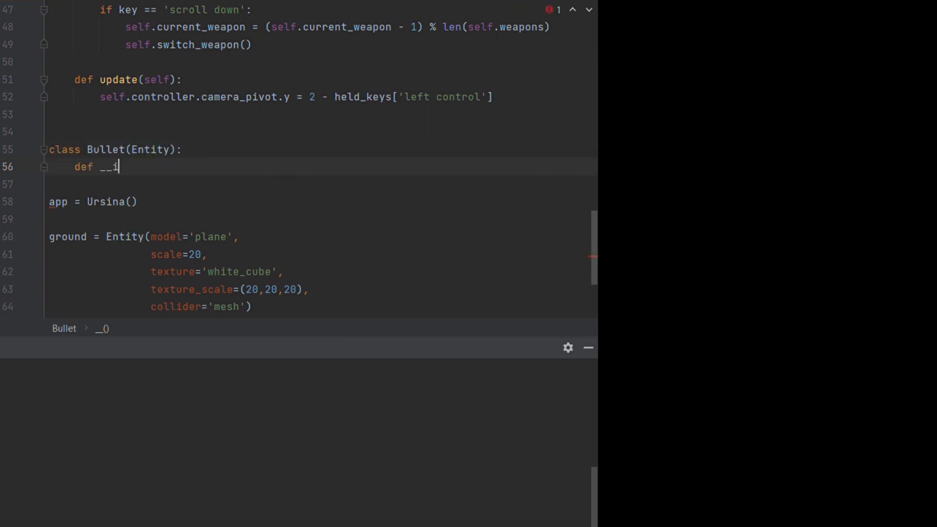
text(nit__(self,speed=50)
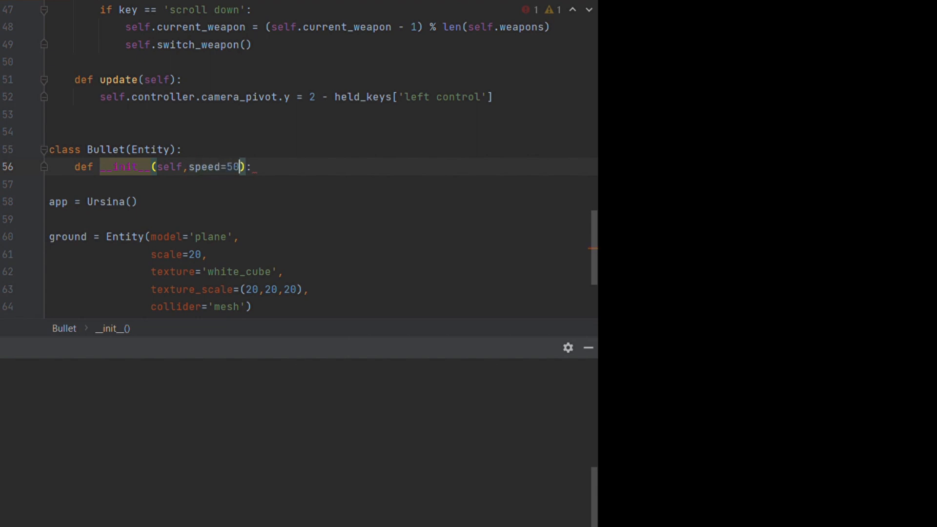
text(,lifetime=10,**kwargs)
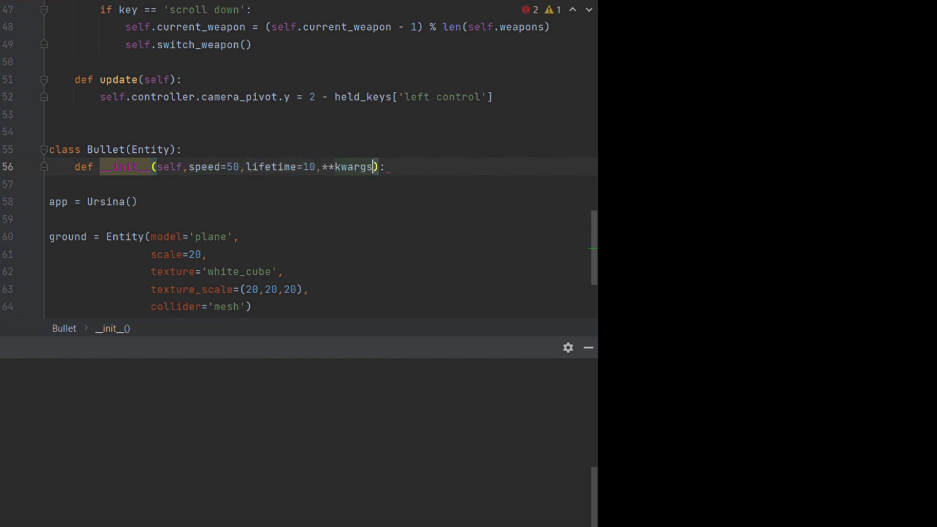
key(End)
key(Return)
text(super().)
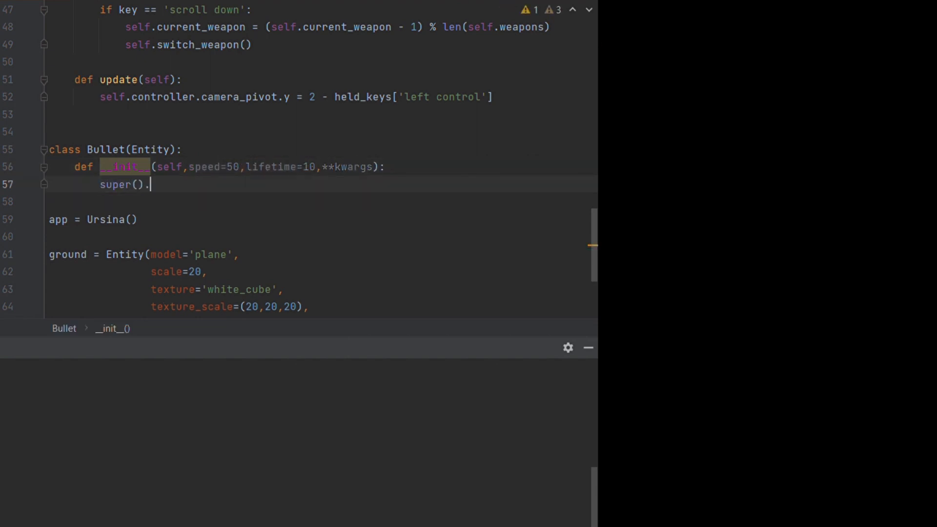
text(__init)
key(Return)
text(**kwargs))
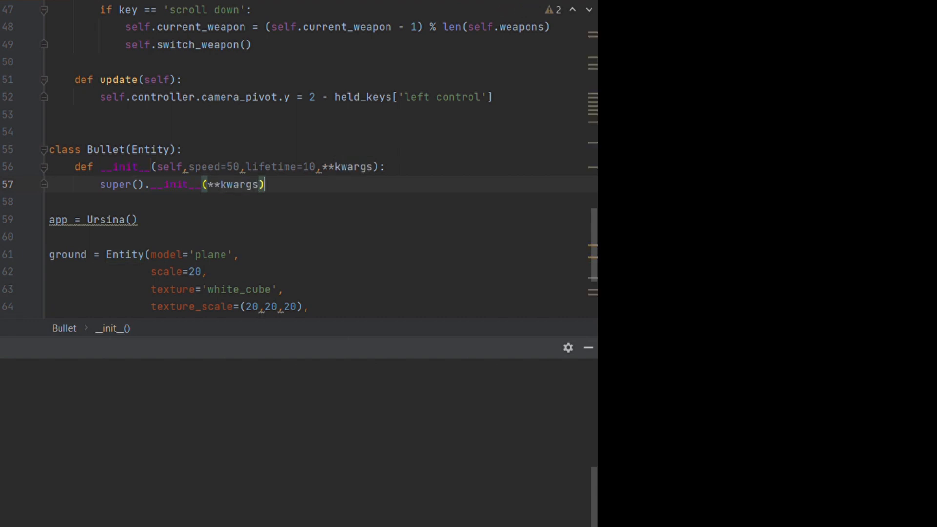
key(Return)
text(self.speed = spe)
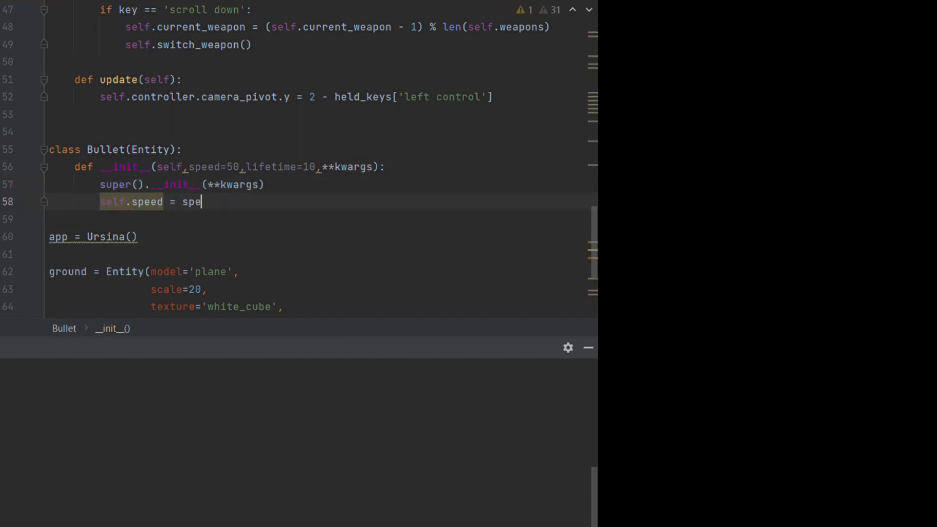
text(ed)
key(Return)
text(self.lifetime = lifetime)
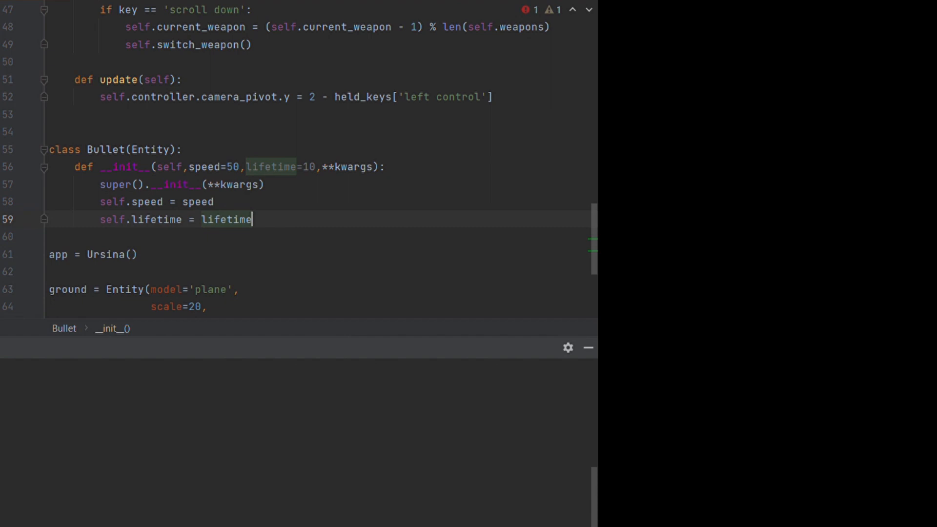
key(Return)
text(start = time.ti)
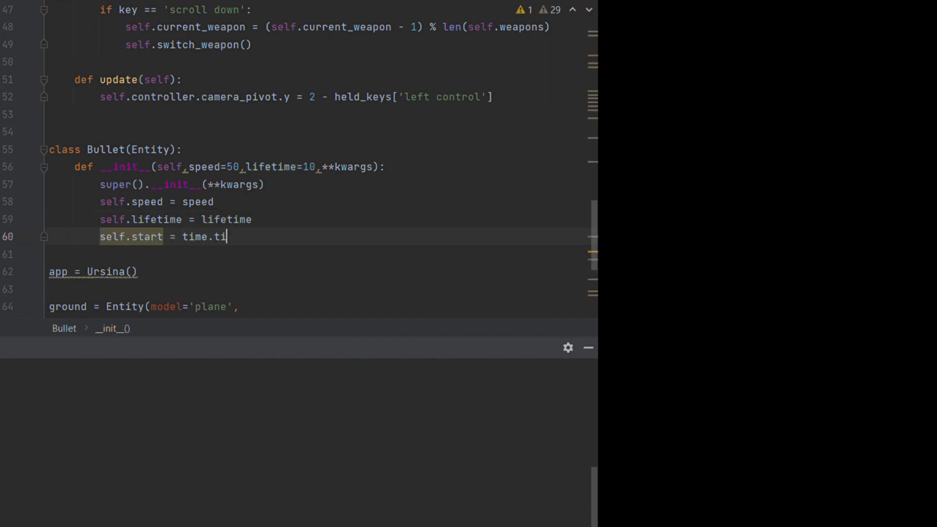
text(me())
Add Bullet.update casting a ray forward from world_position over self.speed*time.dt, and hide the Run panel
key(Return)
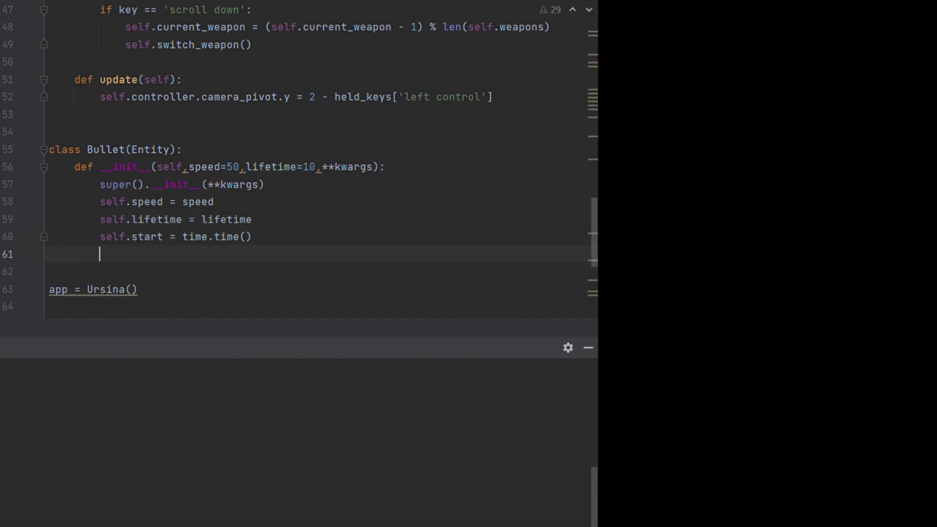
key(Return)
text(def update(self)
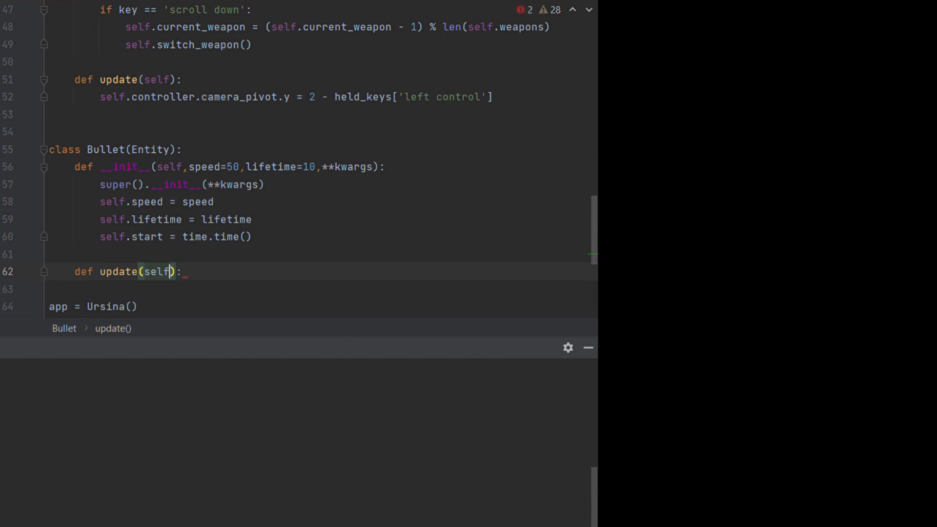
text():)
key(Return)
text(ray = )
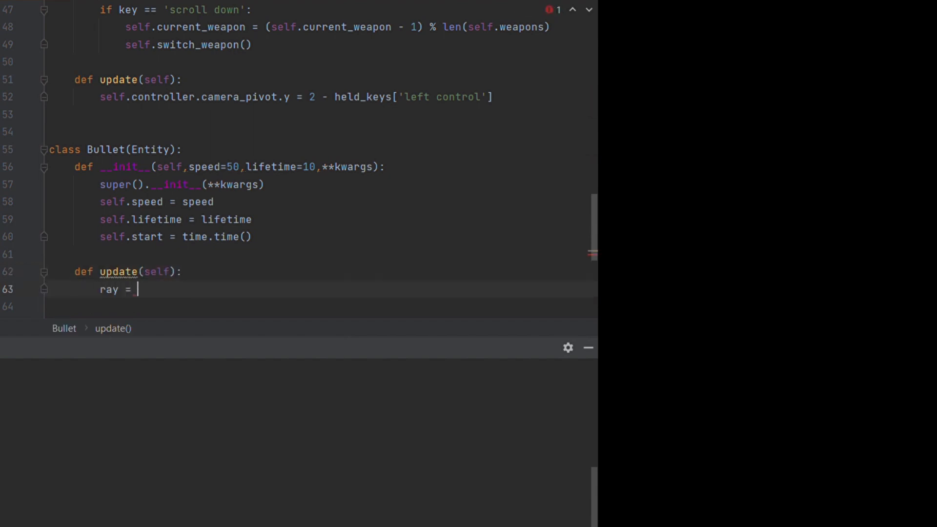
text(raycast(self.)
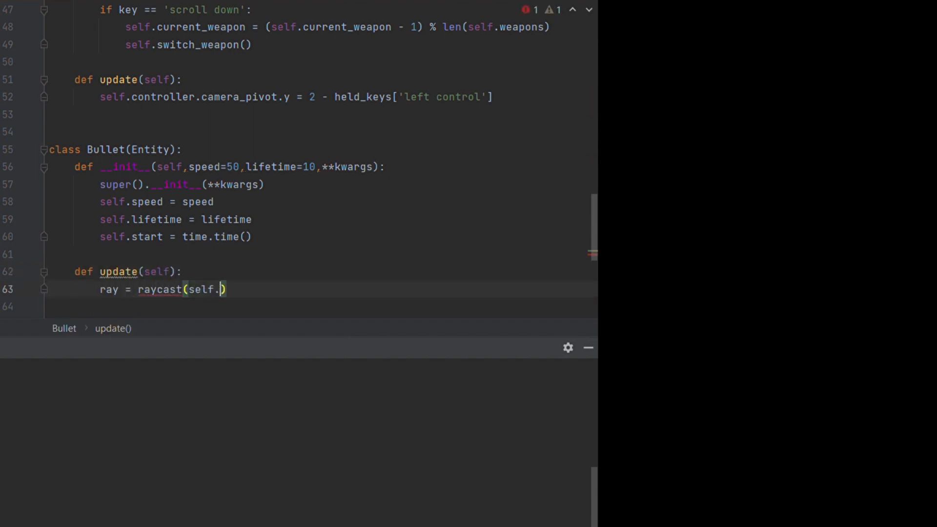
text(world_position,s)
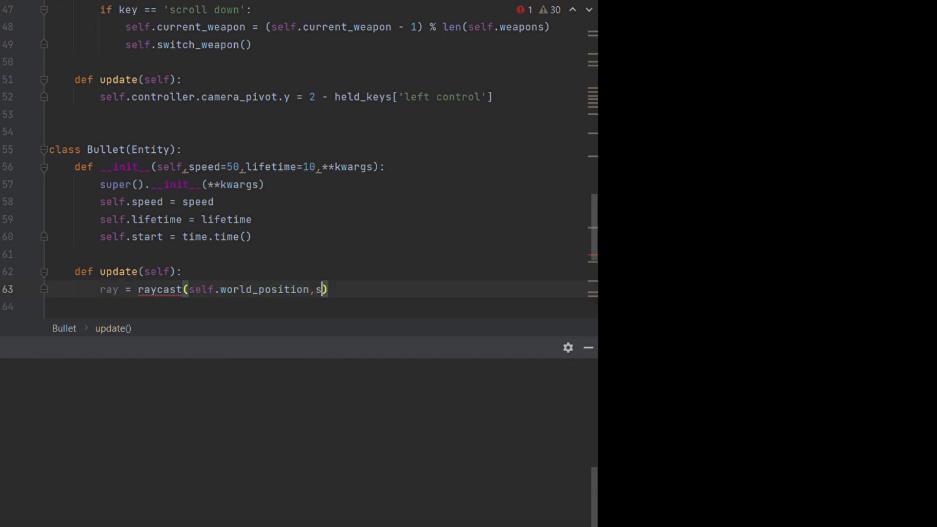
text(elf.forwar)
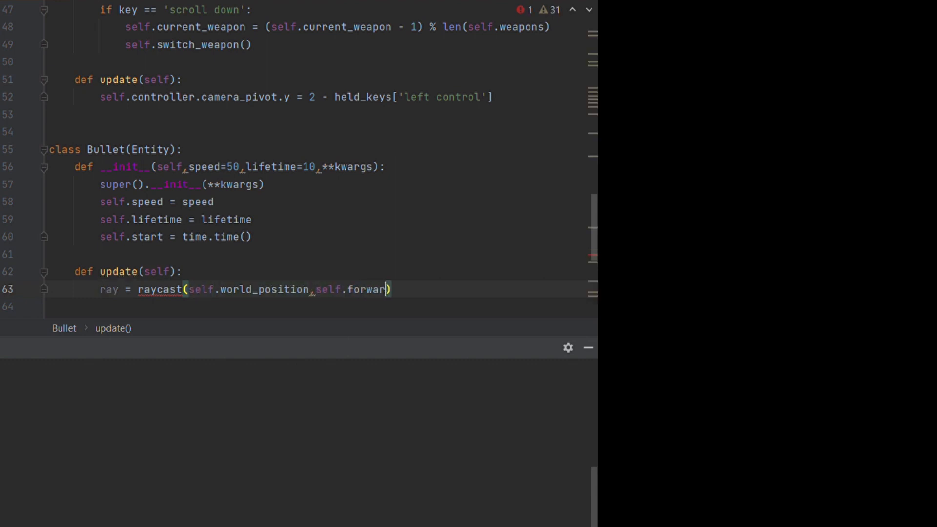
text(d,distance)
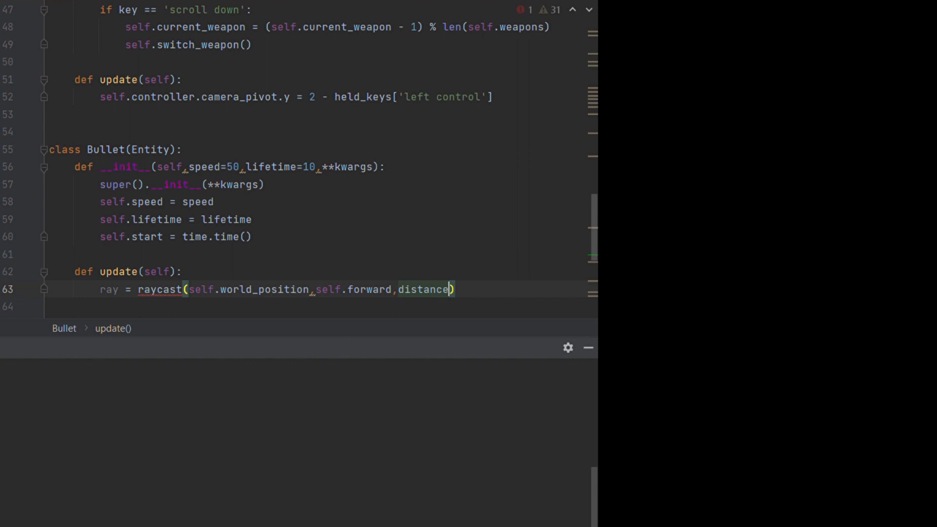
text(=self.speed)
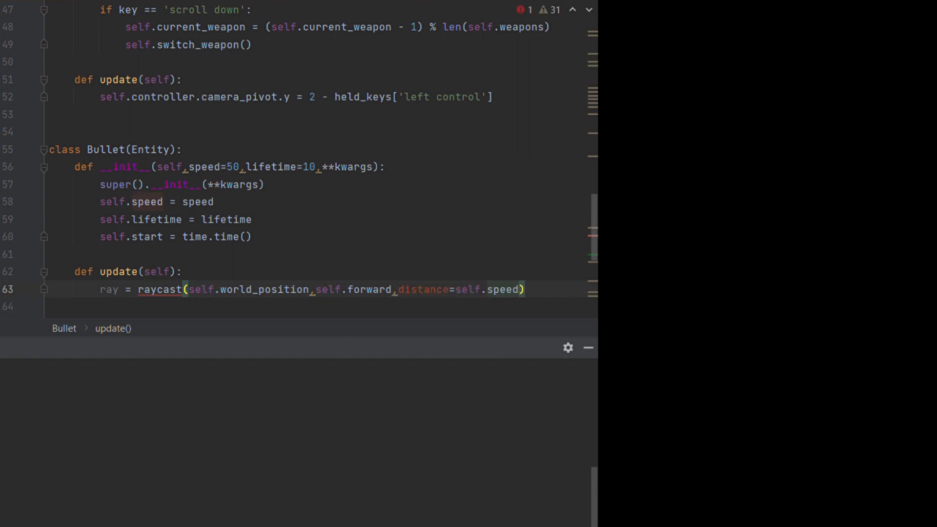
text(*time.dt)
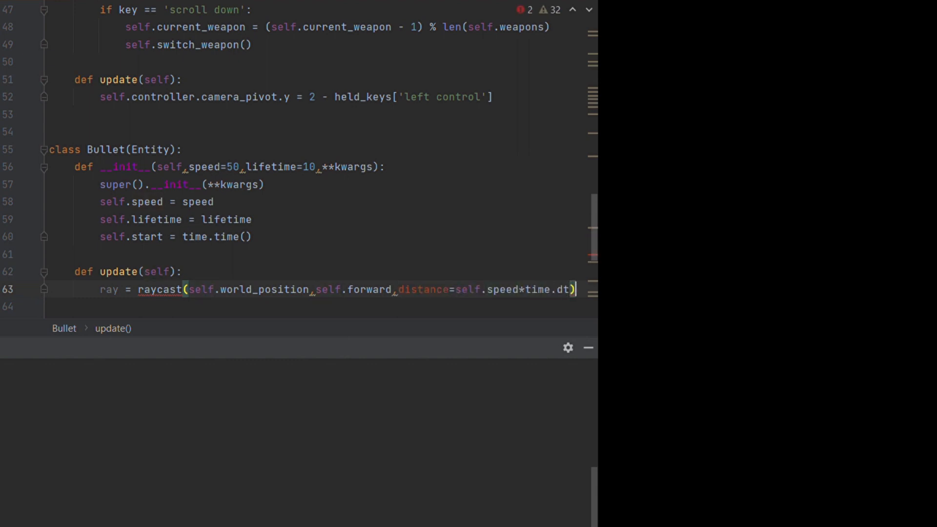
click(280, 328)
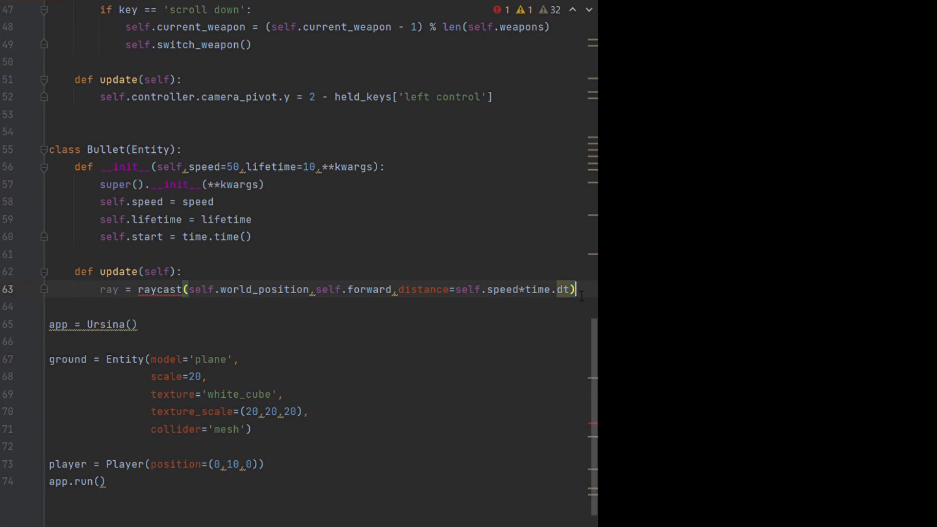
Start an 'if not ray.hit' condition beneath the raycast line, after reviewing the HitInfo fields
key(Return)
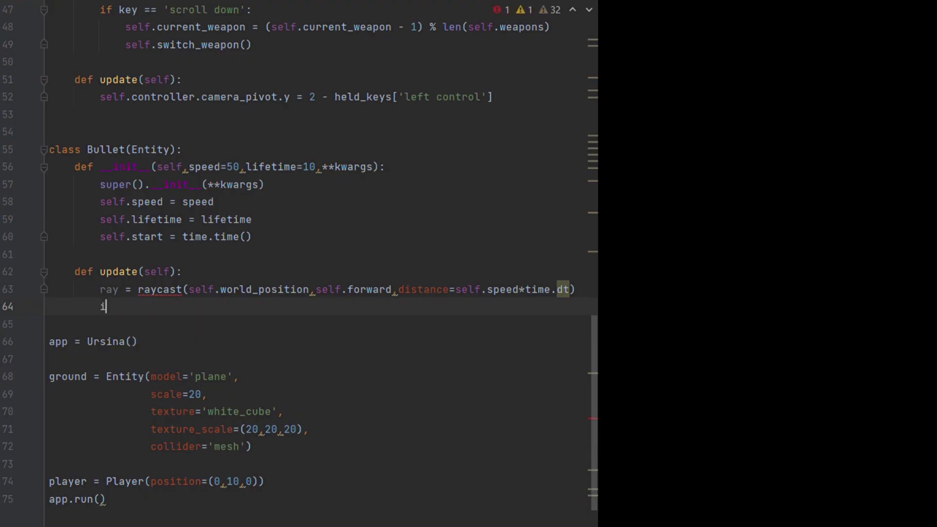
text(if not ray.hit )
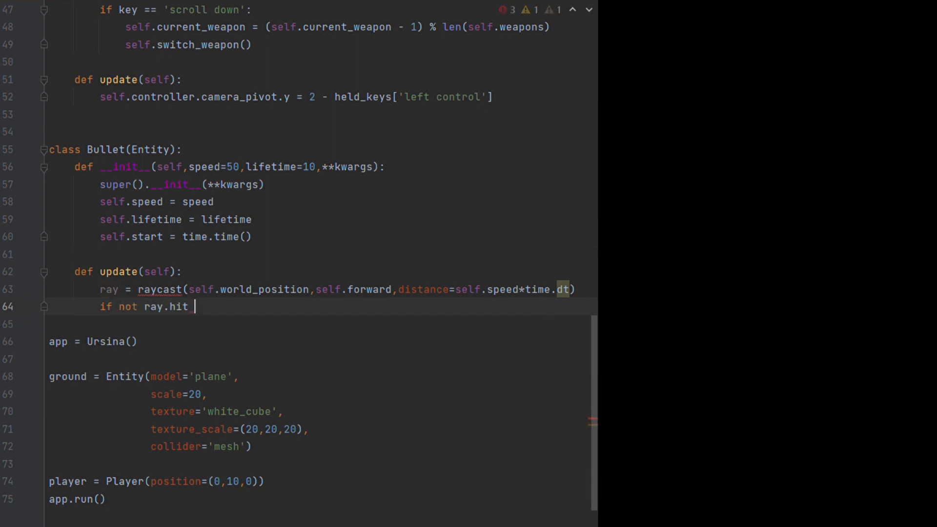
text(and time.time() - self.start)
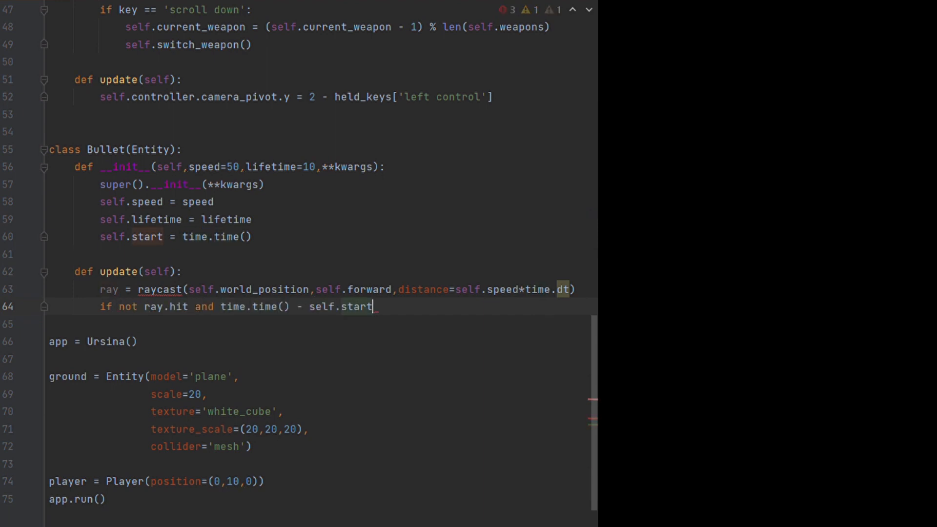
text( < self.lifetime:)
Move world_position forward by speed*time.dt while unhit and within lifetime, else destroy(self)
key(Return)
text(self.world)
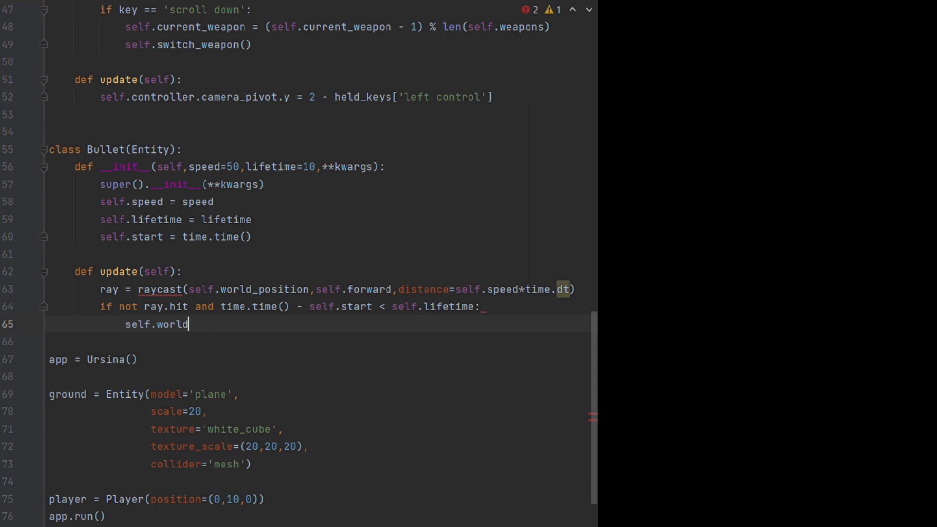
text(_position += self.forwards)
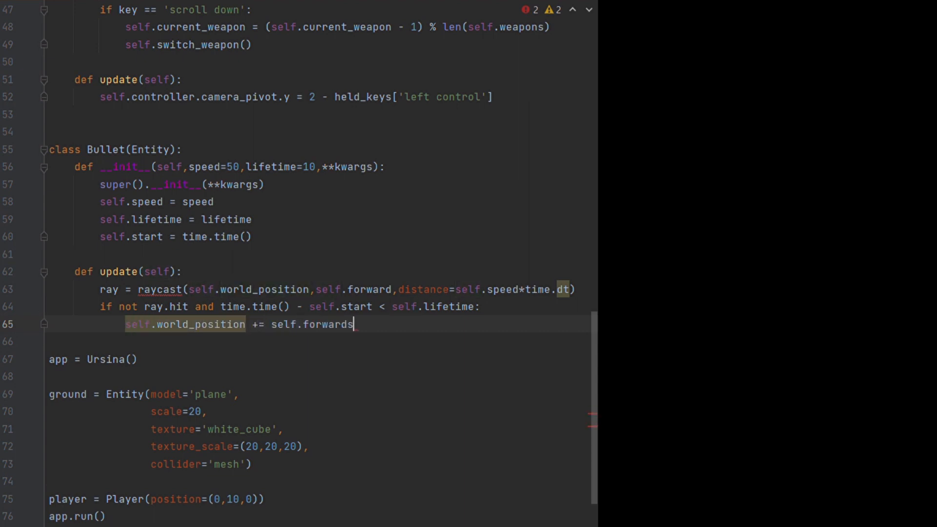
key(BackSpace)
text(* self.speed * time.dt)
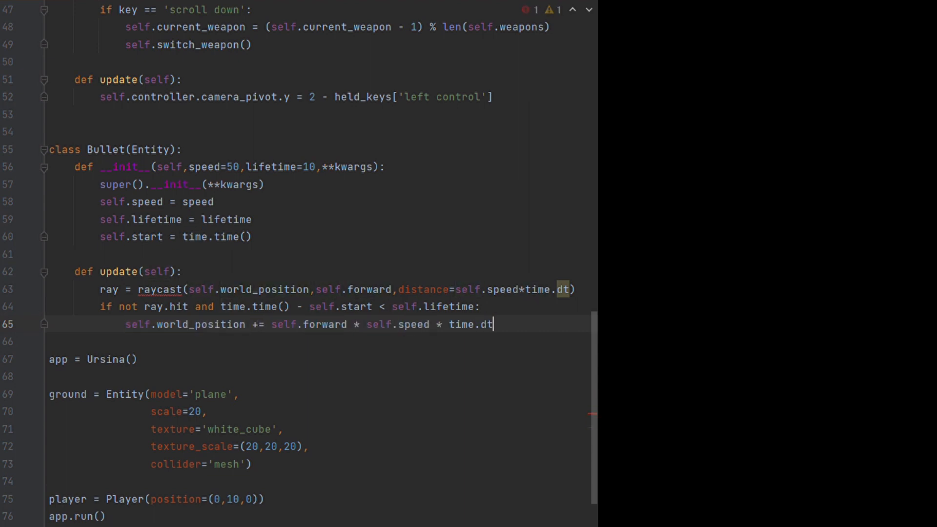
key(Escape)
key(Return)
key(BackSpace)
text(el)
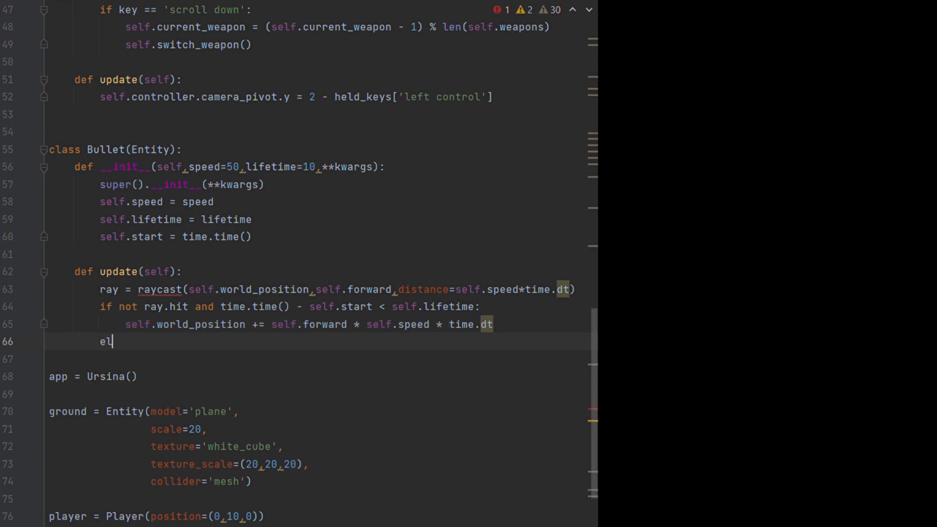
text(se:)
key(Return)
text(destroy(self)
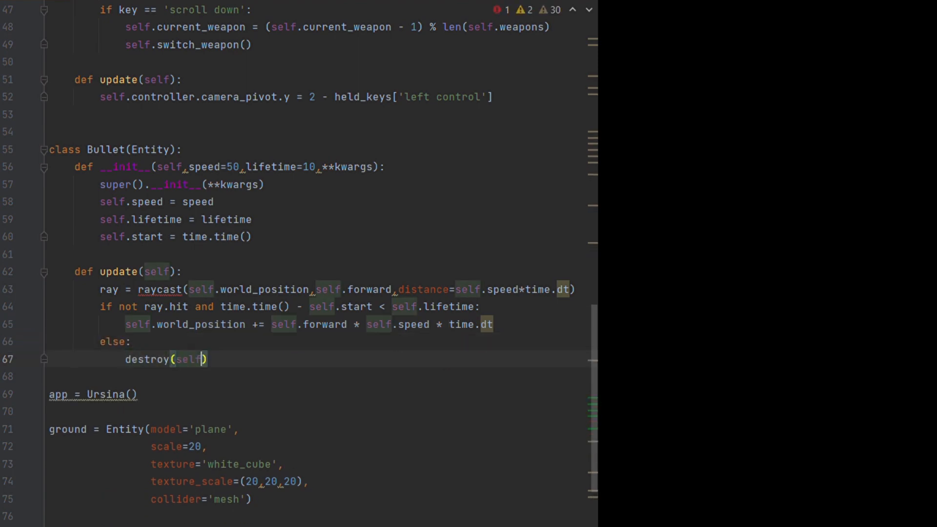
scroll(304, 323, up, 2)
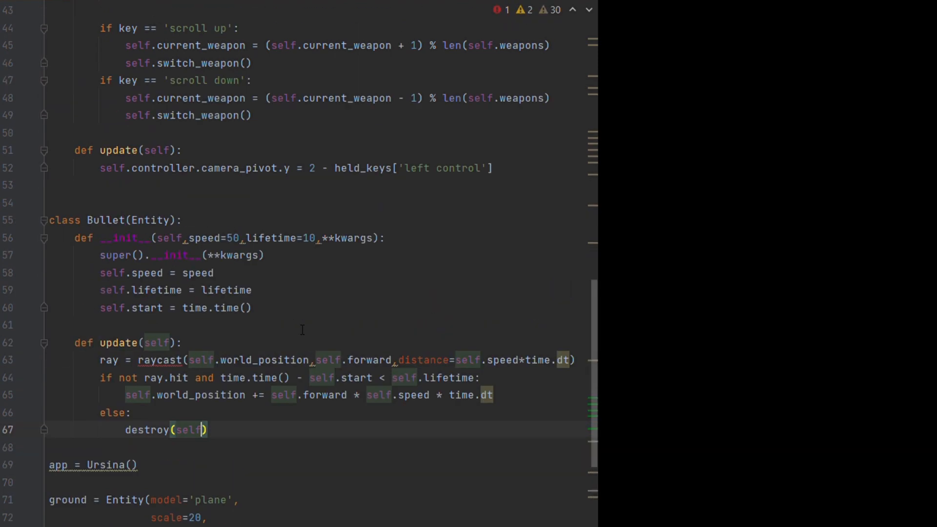
scroll(304, 322, up, 2)
Add an input condition for 'left mouse down' with current_weapon == 0 after the weapon-switching code
click(293, 254)
key(Return)
key(Return)
key(BackSpace)
text(if key)
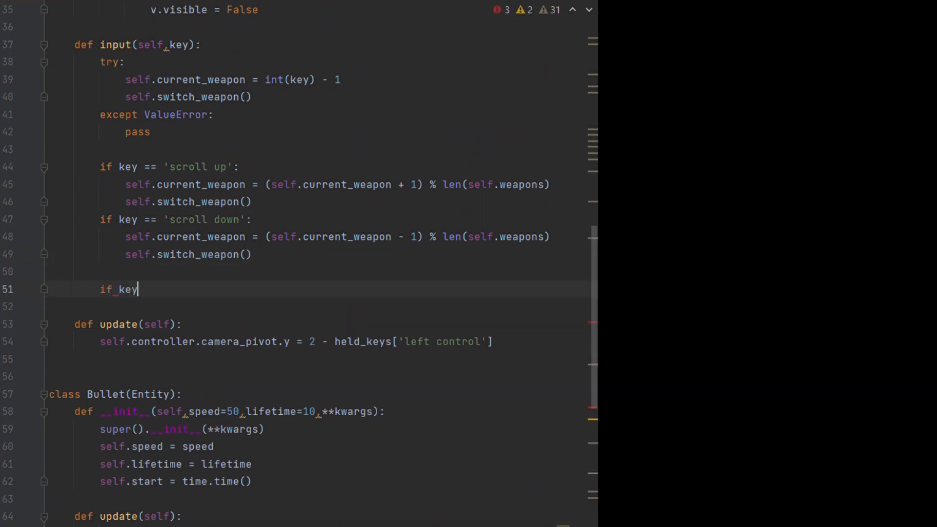
text( == 'left mouse down' amd se;)
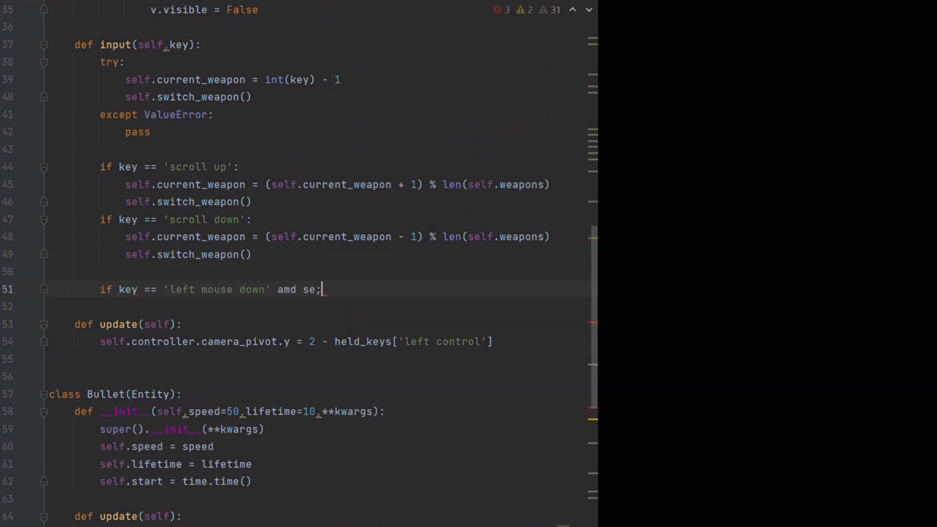
text(f.current_weapon == 0)
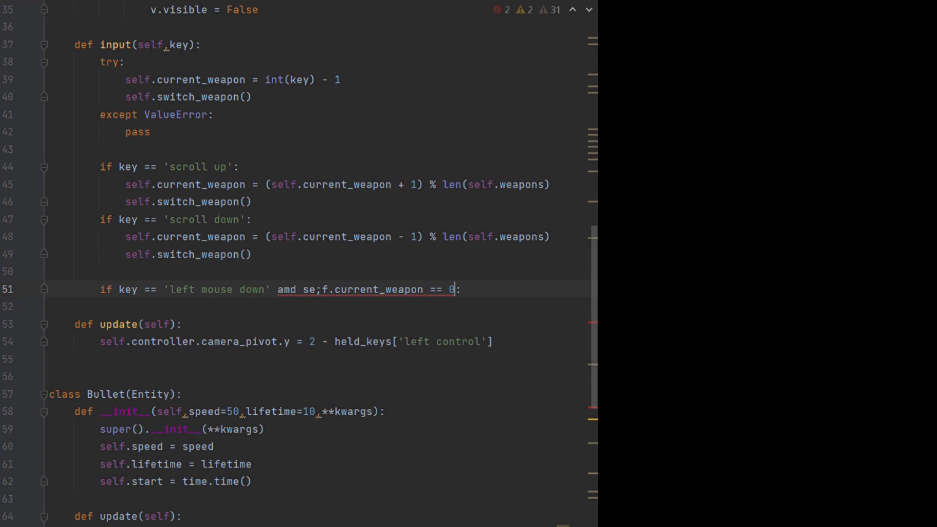
text(:)
key(Return)
text(Bullet(model=')
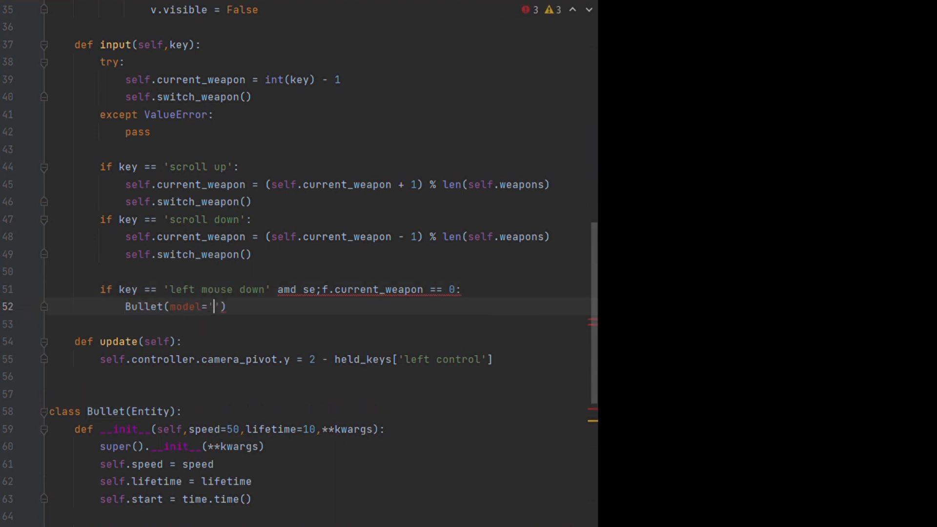
text(sphere',)
Spawn Bullet(model='sphere', color.black, scale 0.2) at camera_pivot's world position and rotation, then run the game
key(Return)
text(color.c)
key(BackSpace)
key(BackSpace)
text(=colo)
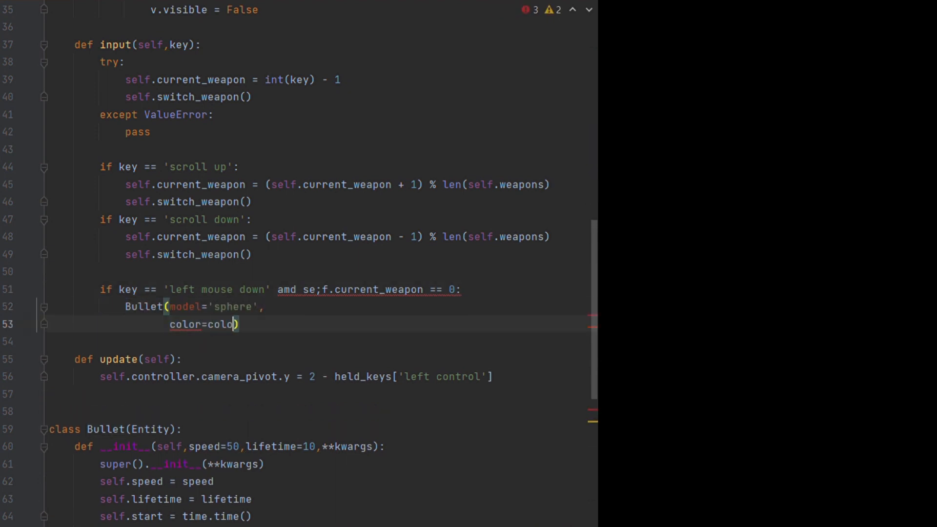
text(r.black,)
key(Return)
text(scale=0.2,)
key(Return)
text(posi)
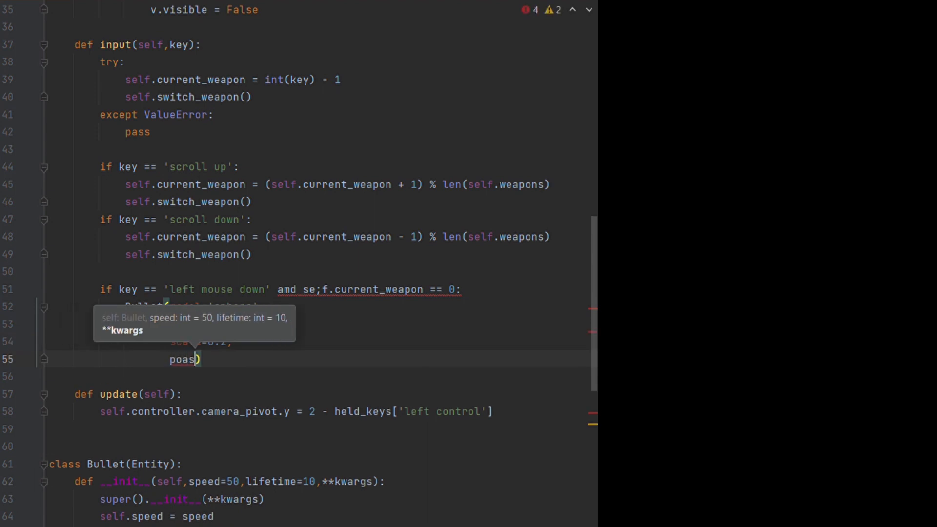
text(tion=self.controller.camera)
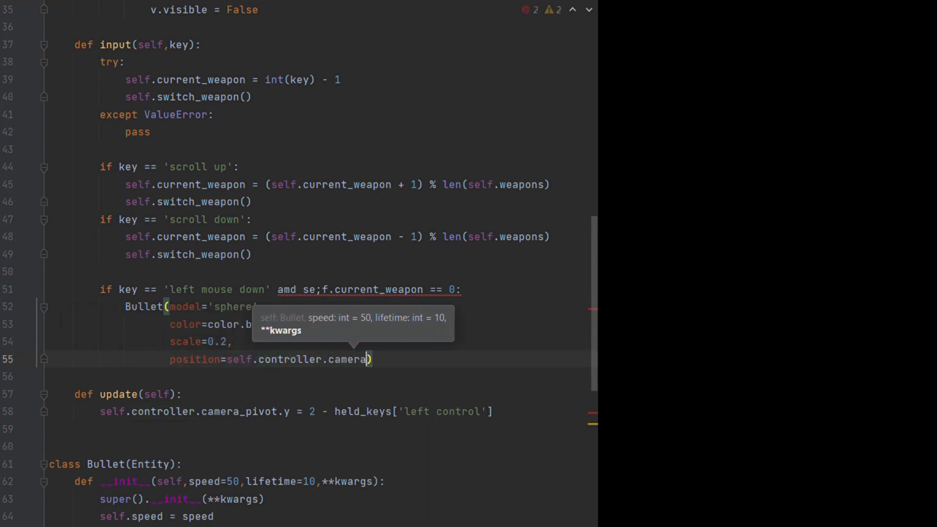
text(_pivot.world_position,)
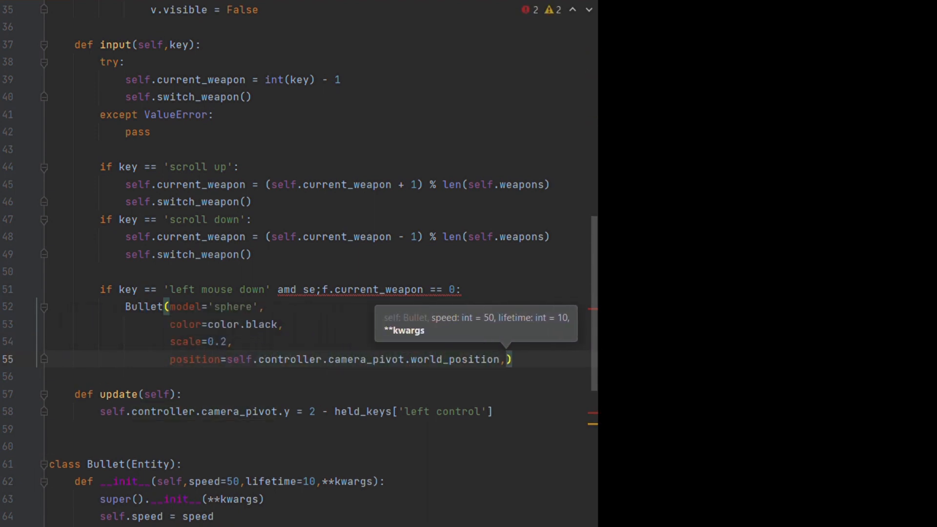
key(Return)
text(rotation=self.controller.camera_pivot.world)
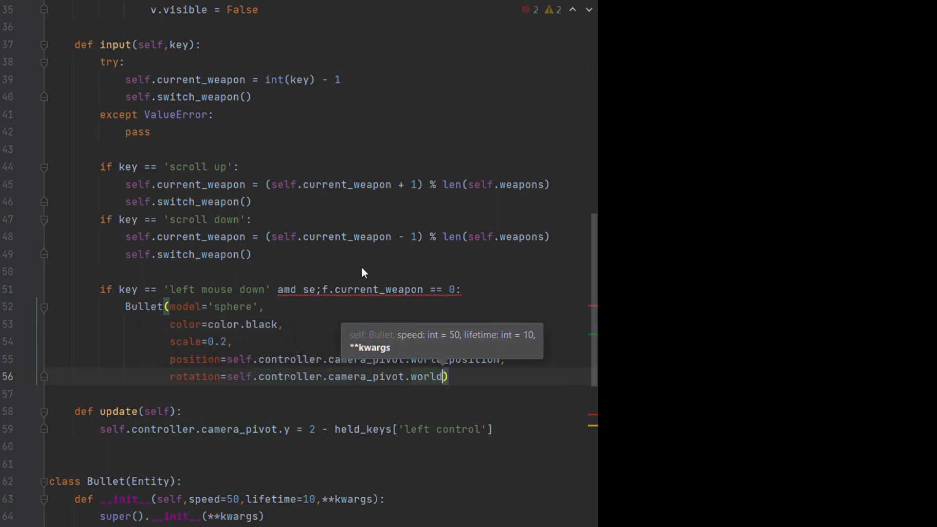
text(_rotation)
key(Down)
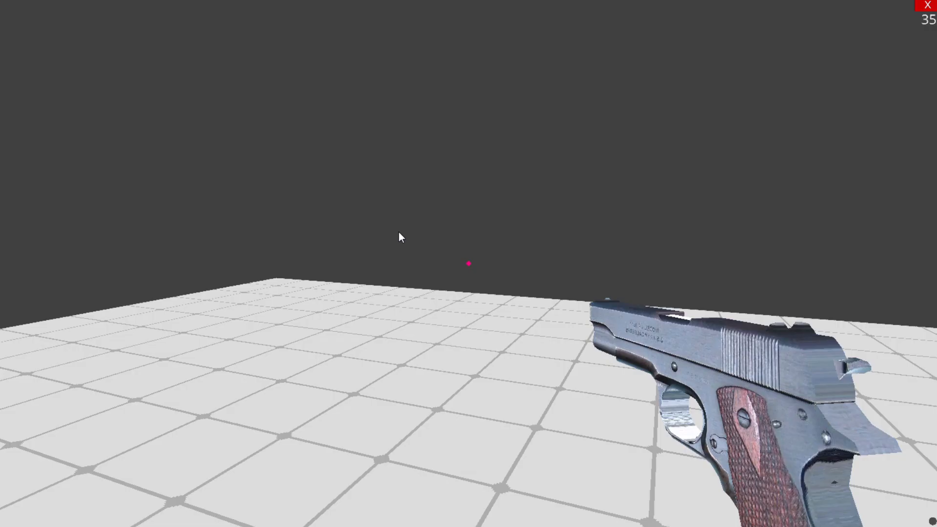
Fire two black sphere bullets with the pistol, switch to the knife, then back to the pistol
click(322, 209)
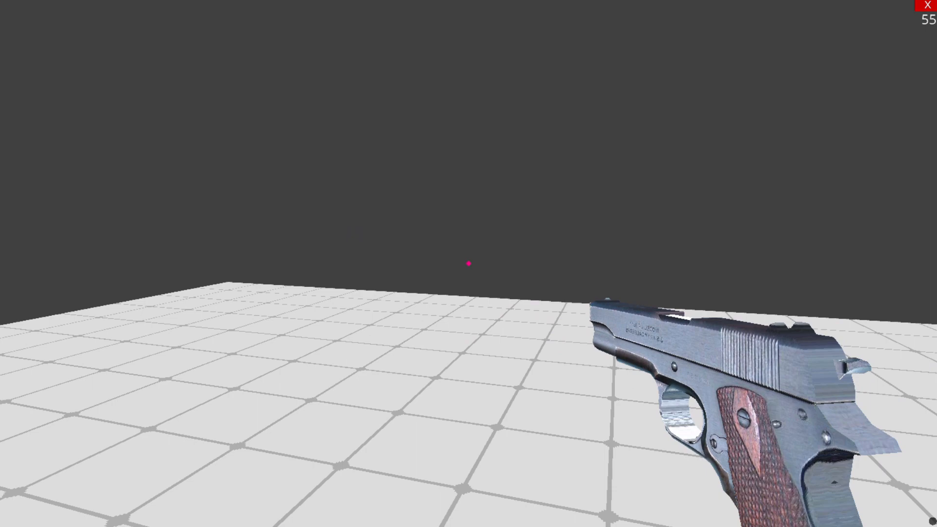
click(469, 263)
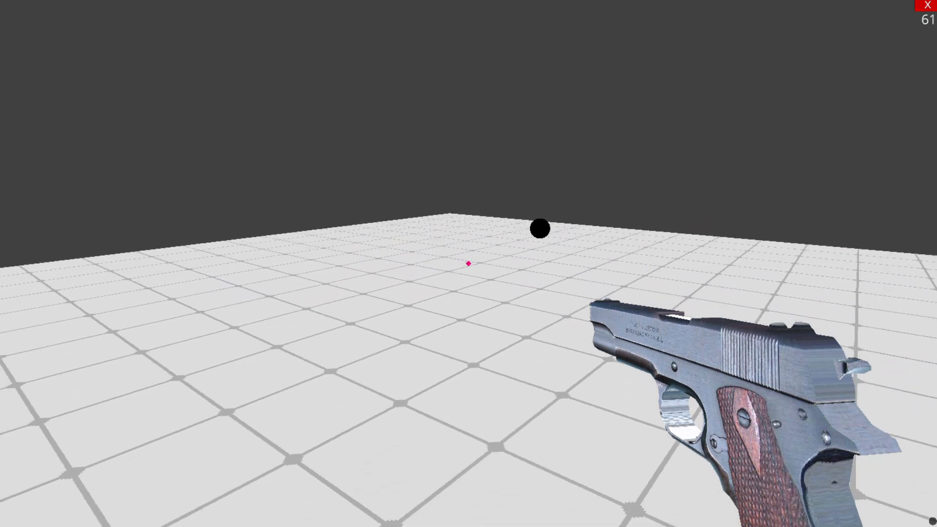
key(2)
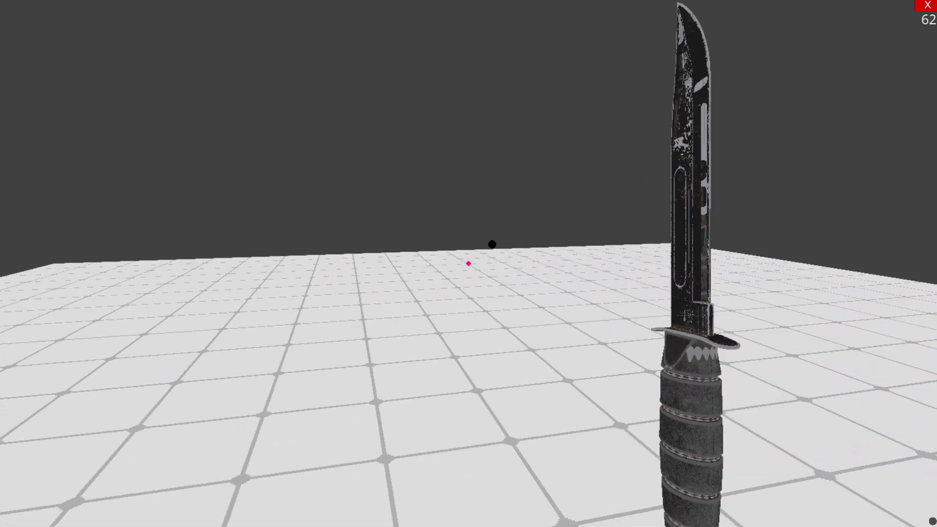
key(1)
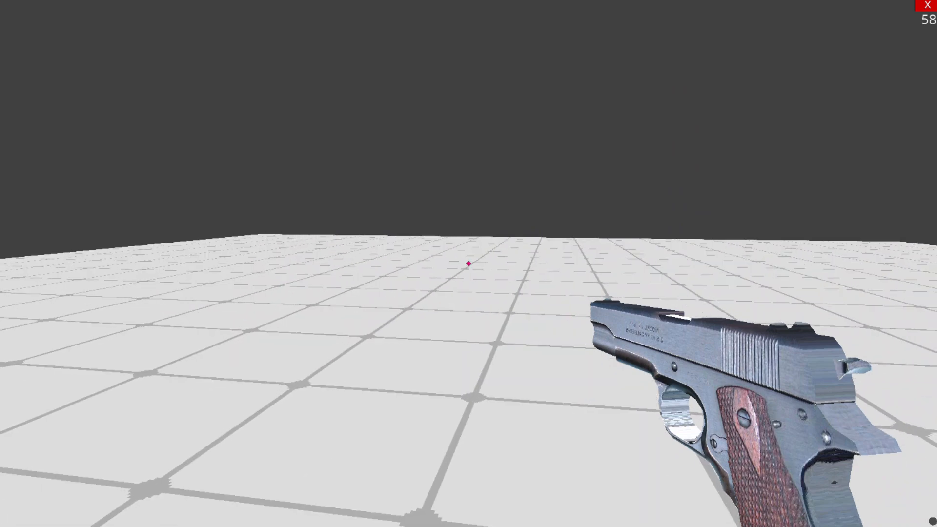